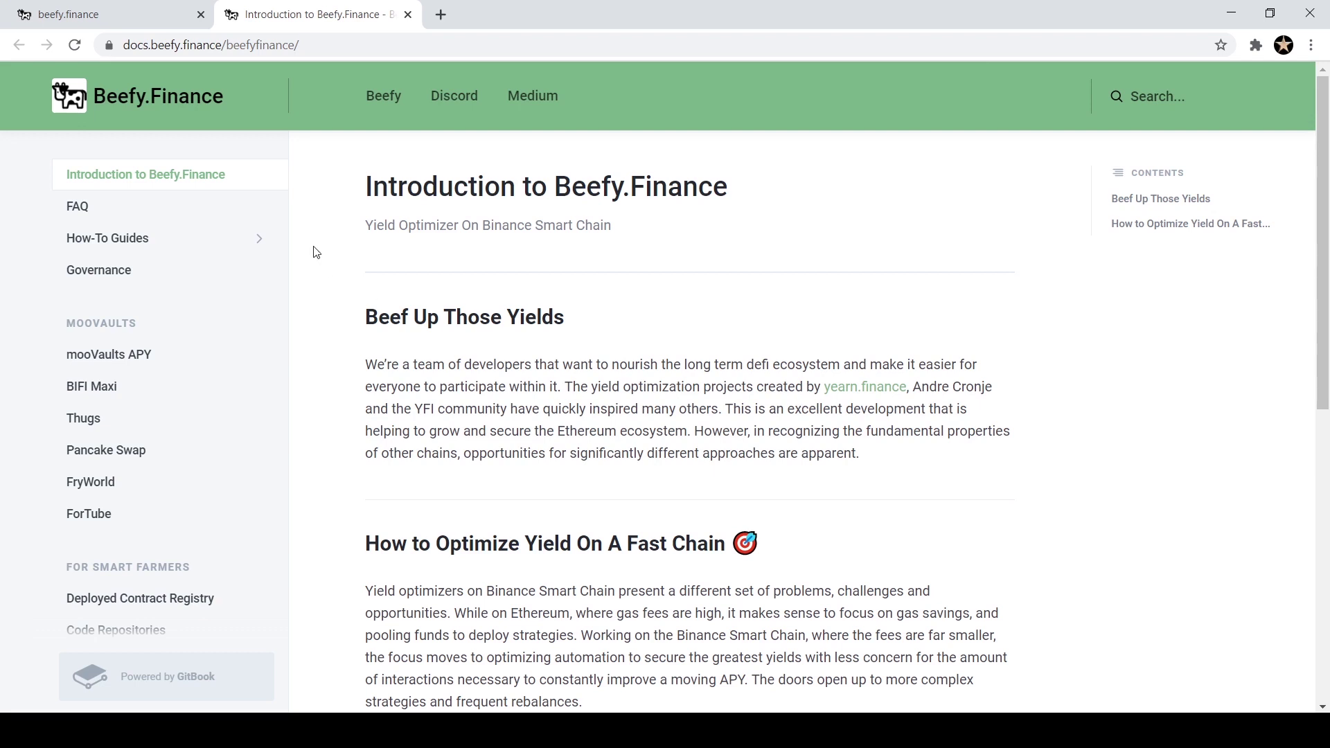
Step: Open app.beefy.finance to show the unfiltered Vaults list, led by BIFI Maxi
left_click(79, 16)
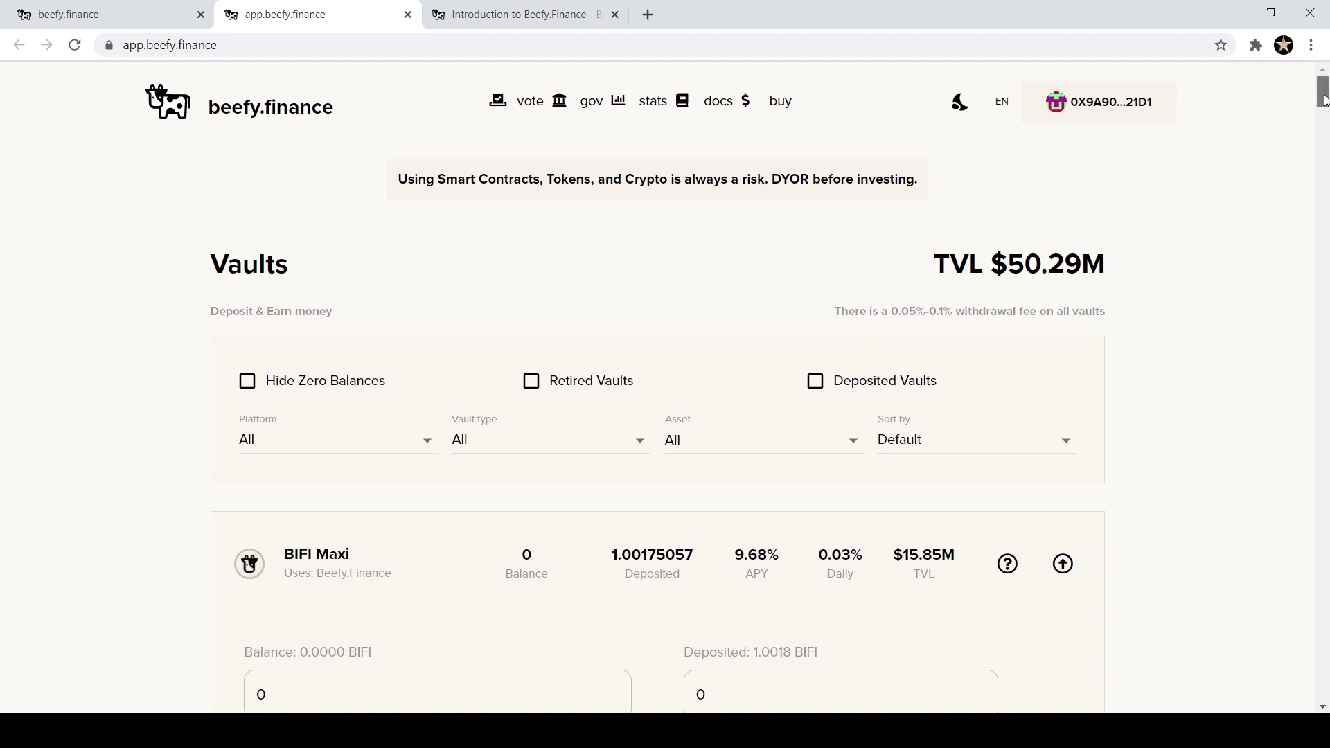
mouse_move(1324, 99)
left_mouse_down()
mouse_move(1290, 503)
mouse_move(1320, 97)
left_mouse_up()
Step: Filter the vault list to the CAKE asset
left_click(853, 441)
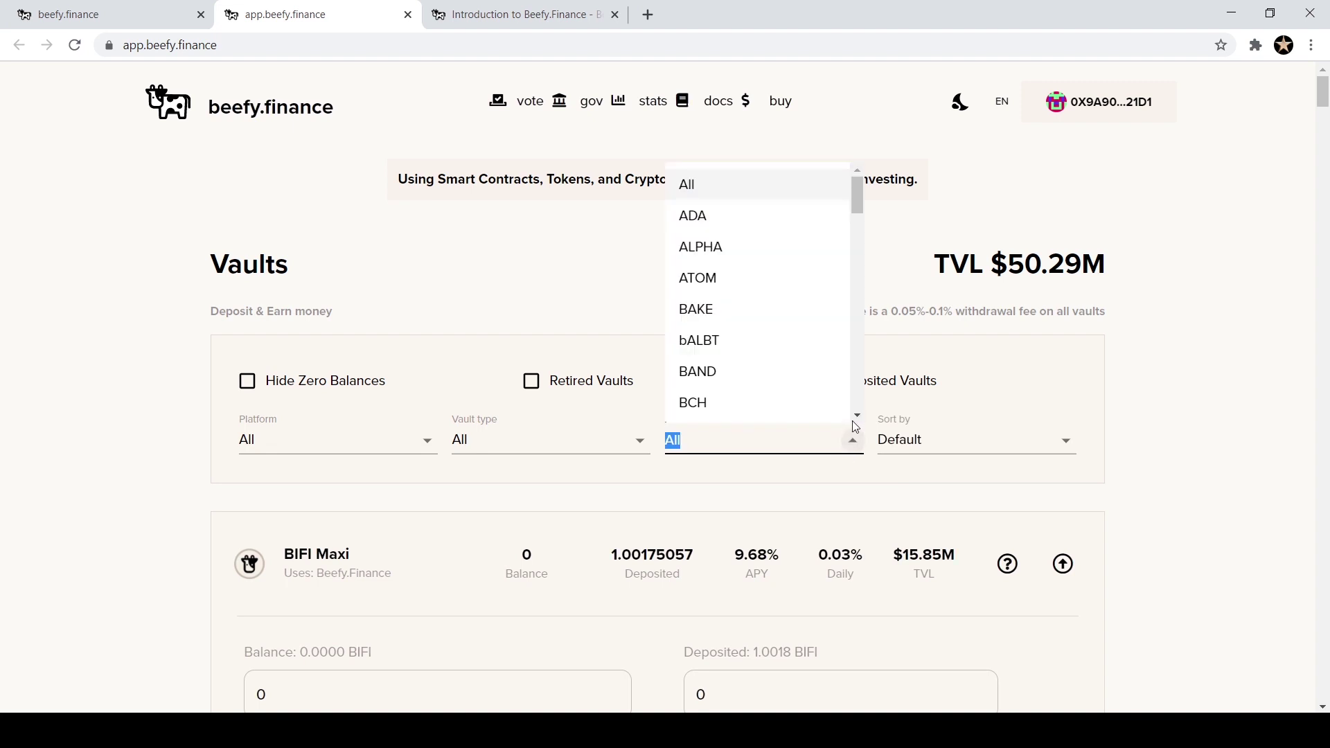
left_click(857, 416)
scroll(857, 419, "down", 5)
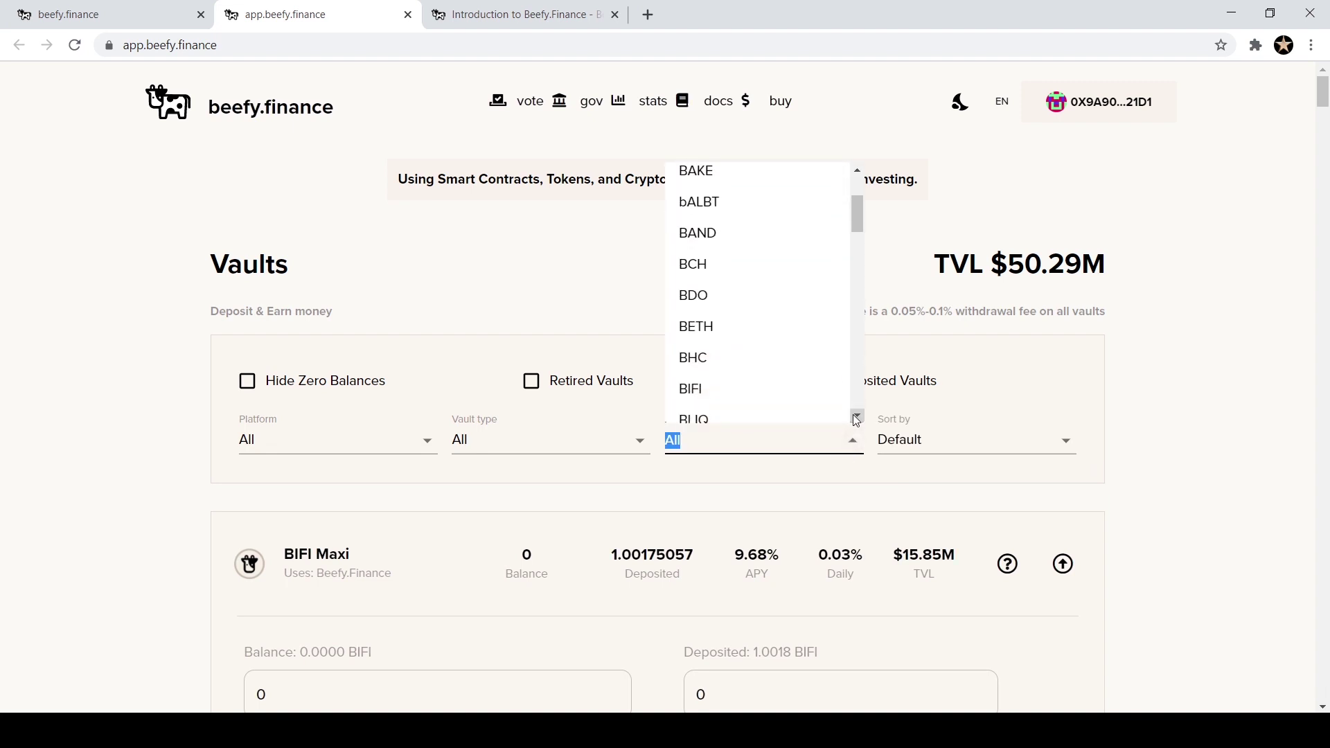
scroll(857, 420, "down", 2)
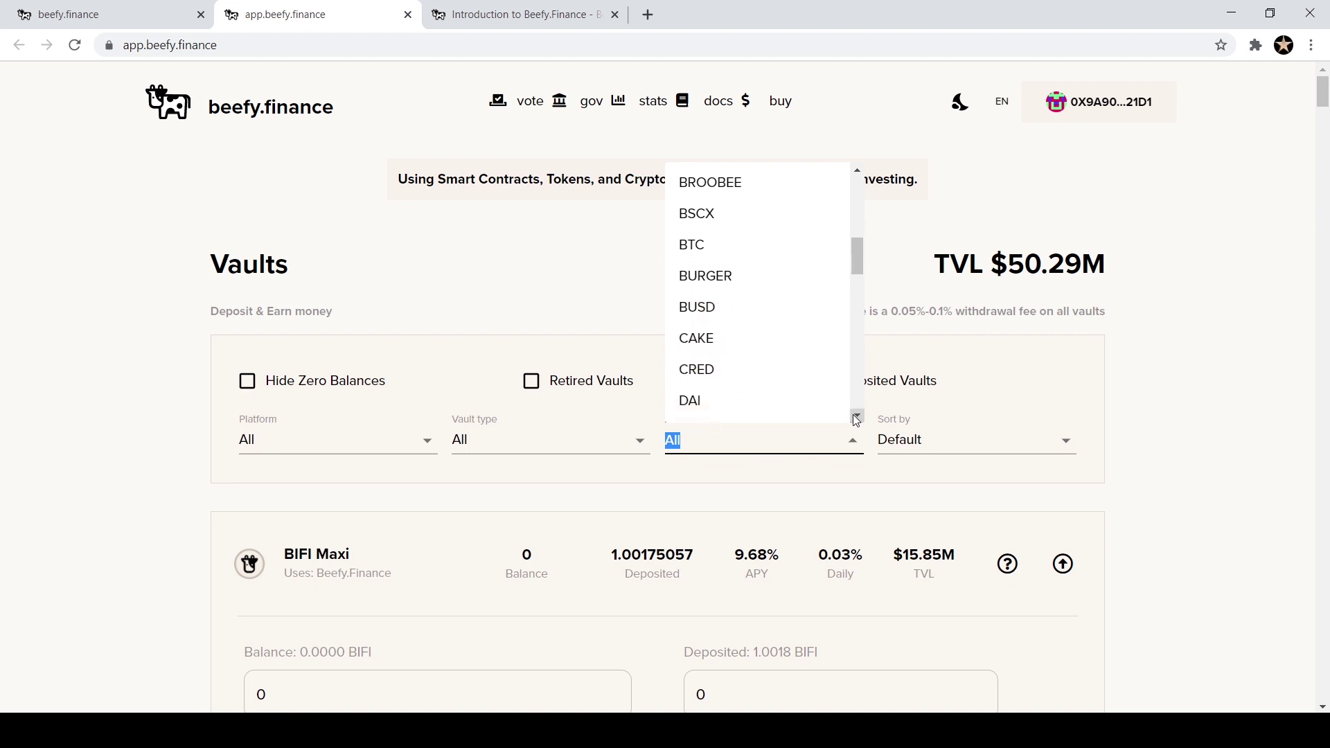
left_click(776, 339)
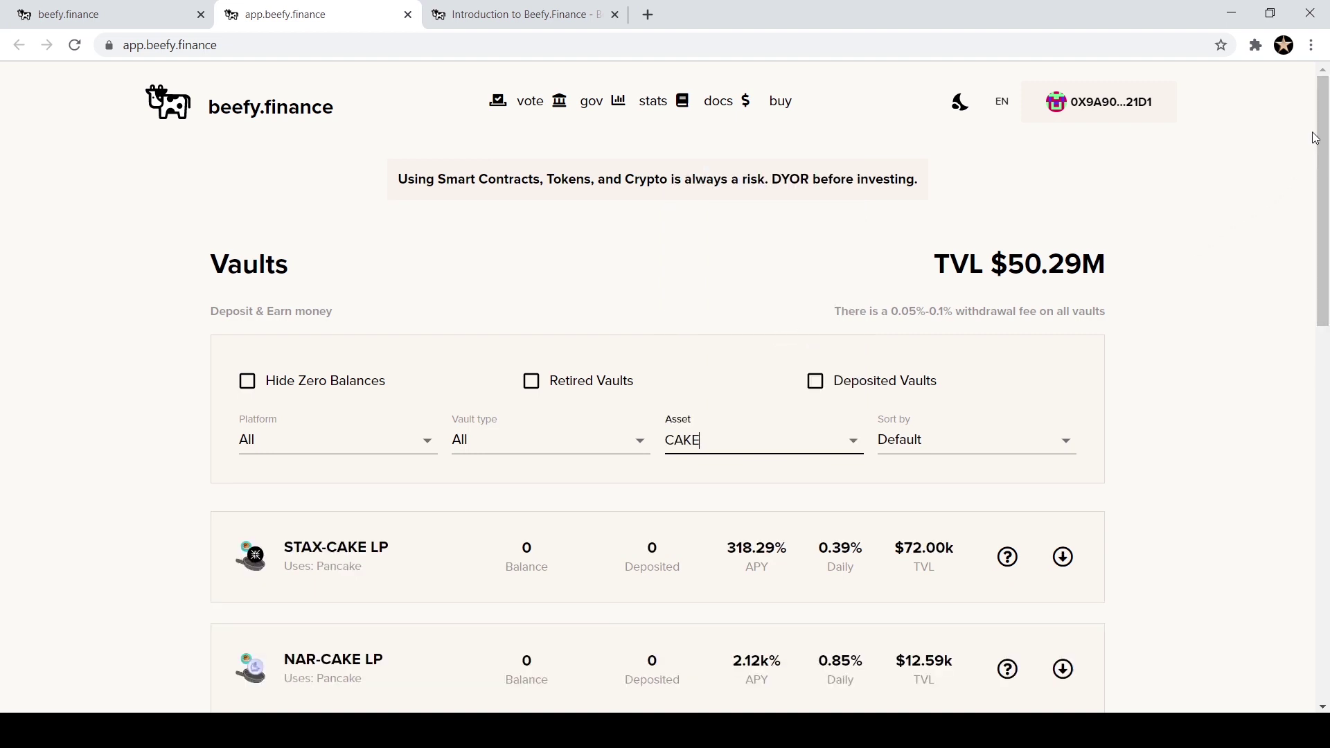
Step: Select the risk disclaimer text and scroll through the CAKE vaults
triple_click(1314, 154)
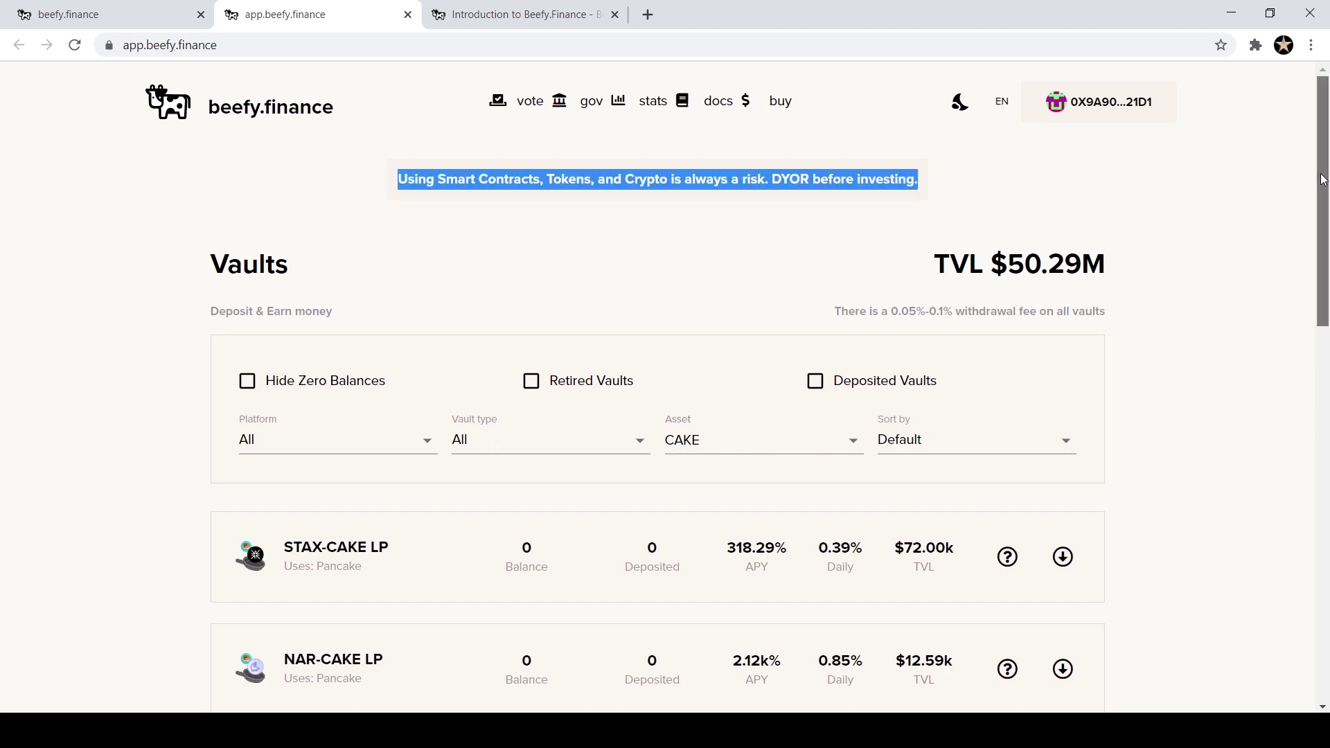
left_click_drag(1325, 178, 1310, 460)
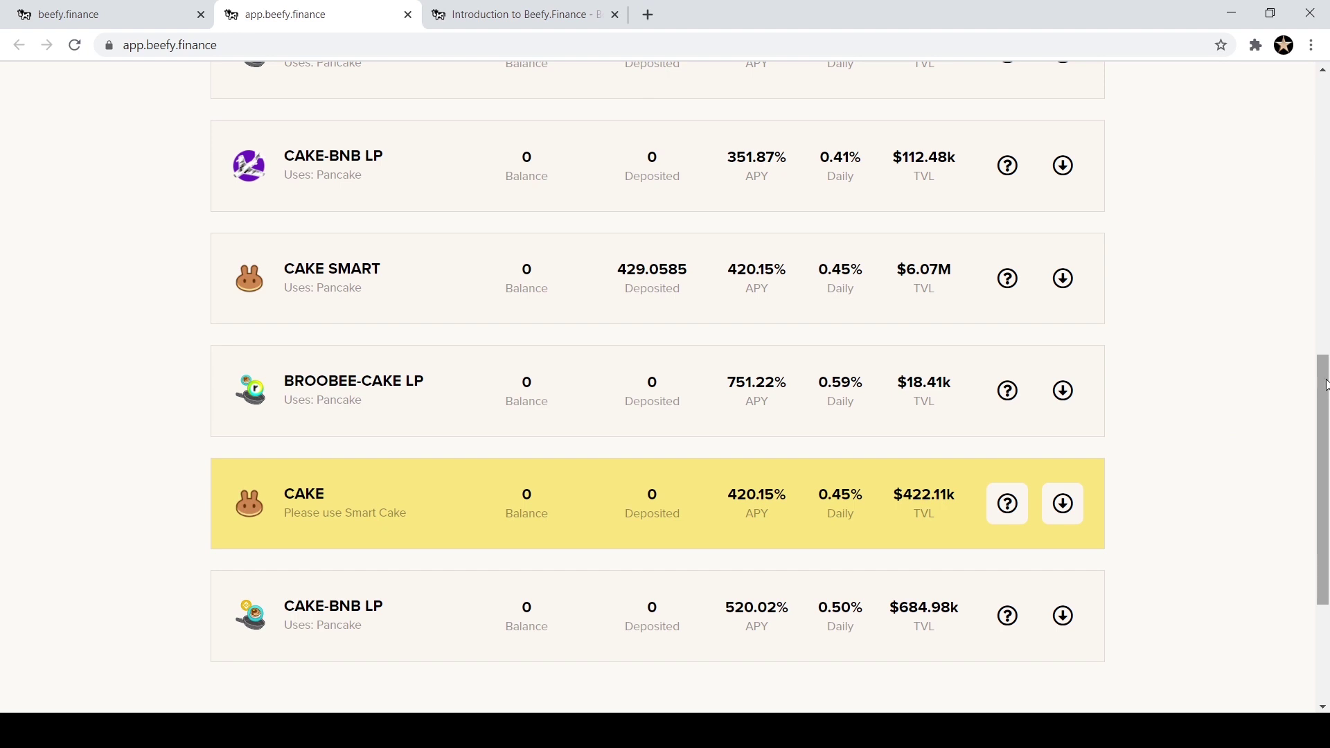
left_click_drag(1326, 385, 1295, 396)
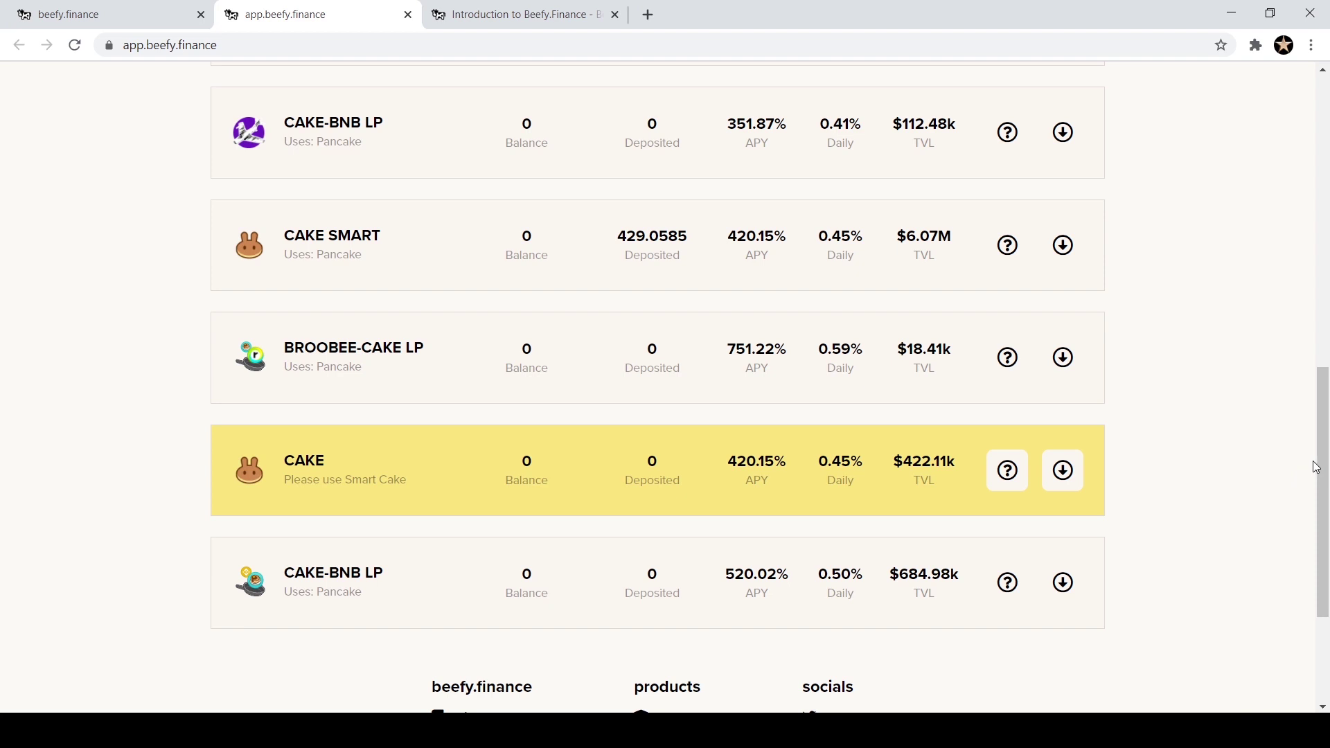
scroll(1324, 458, "up", 8)
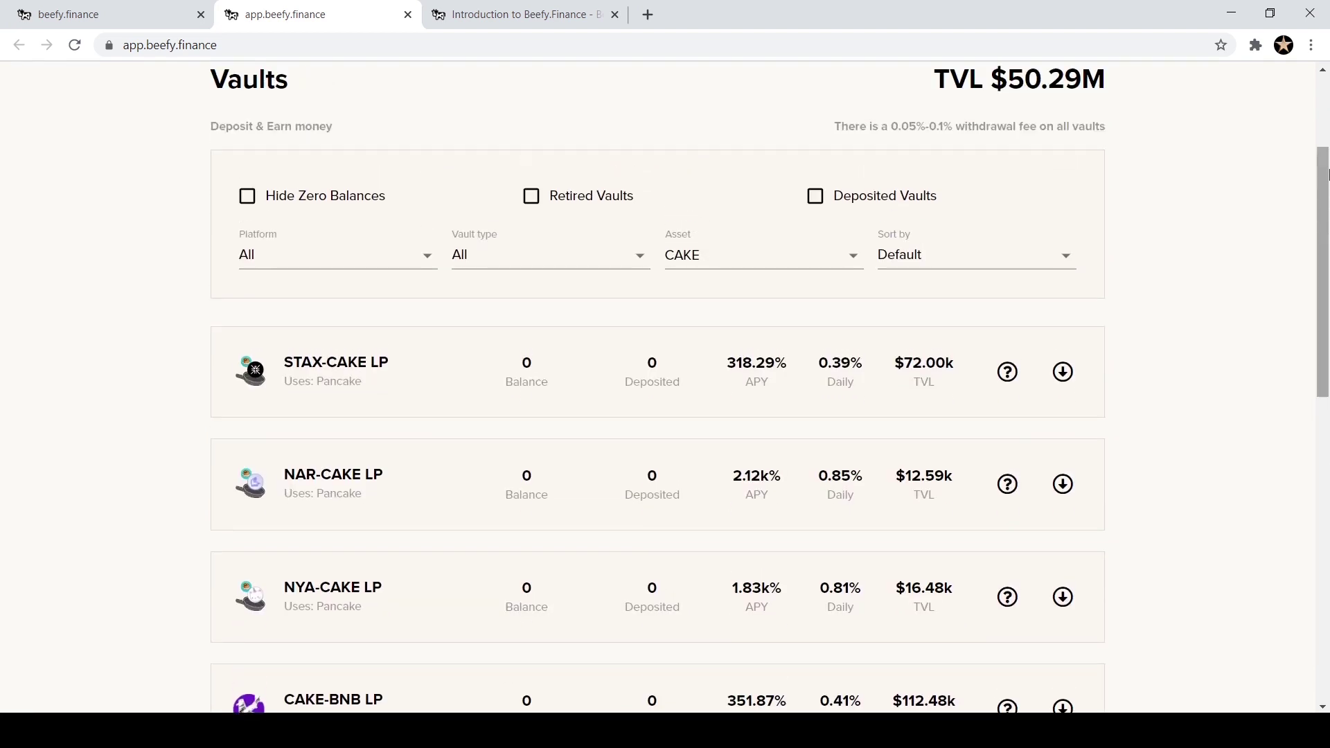
Step: Set the Asset filter back to All
left_click(853, 256)
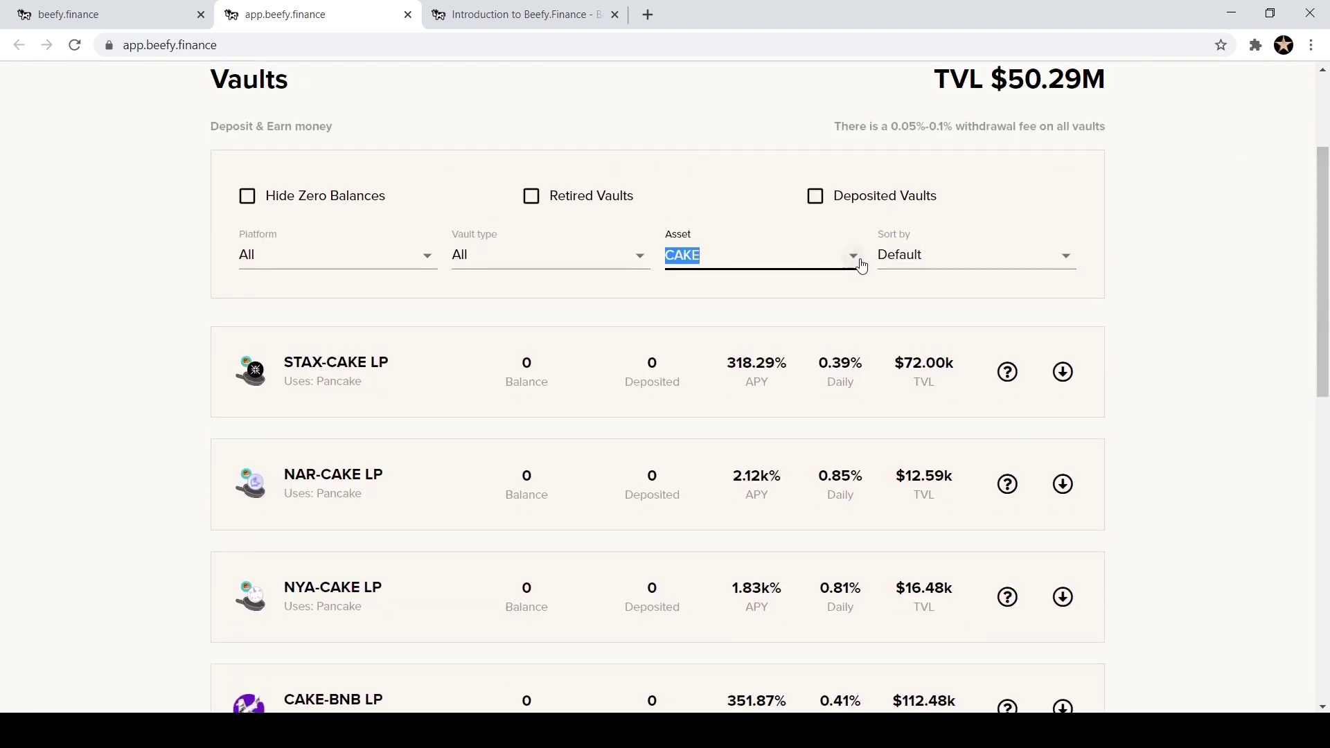
scroll(853, 309, "up", 5)
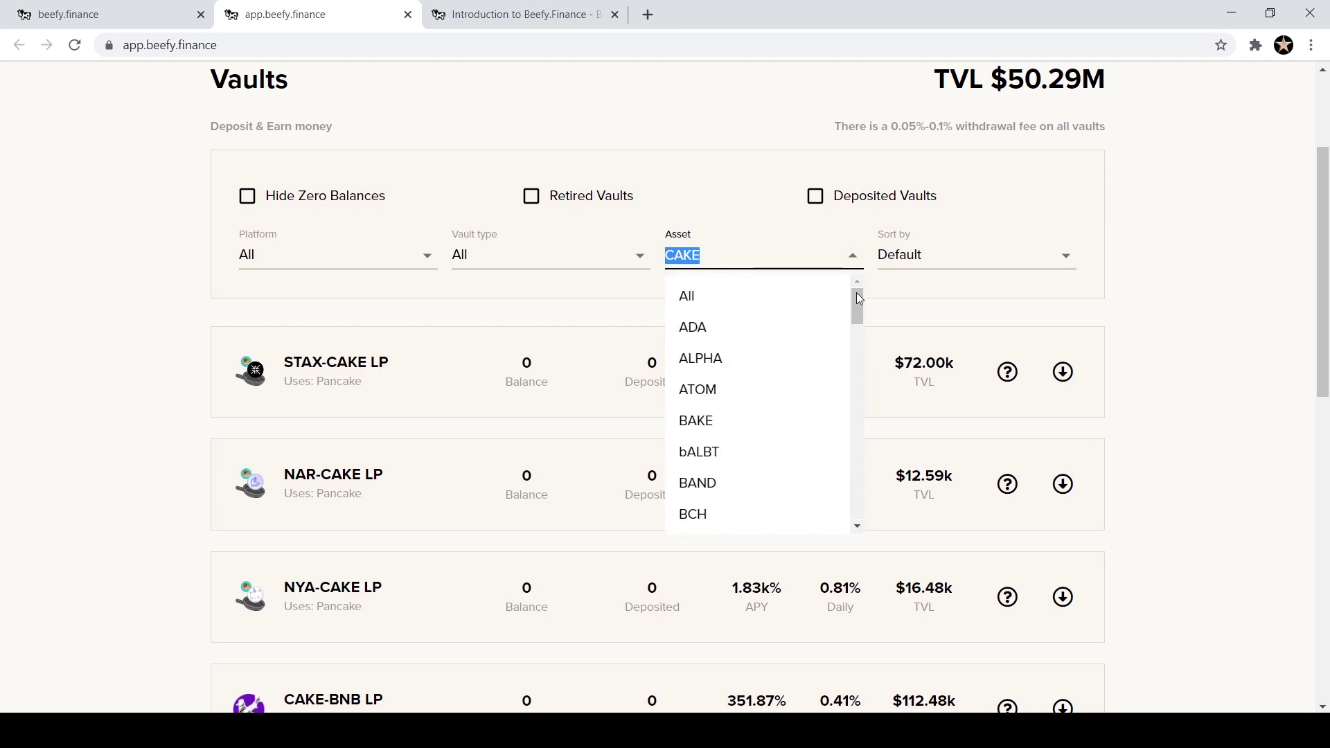
left_click(790, 296)
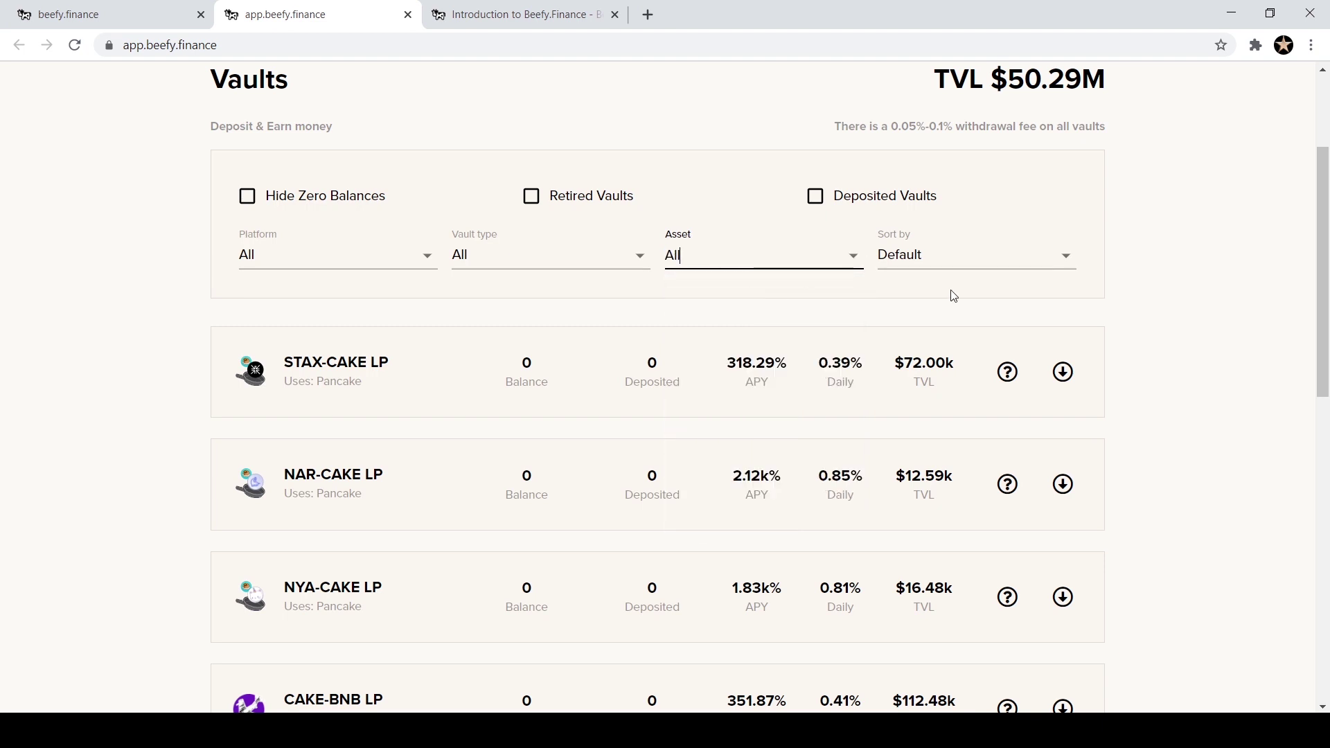
Step: Sort the vaults by APY, highest first, topped by SBDO-BUSD LP
left_click(1043, 259)
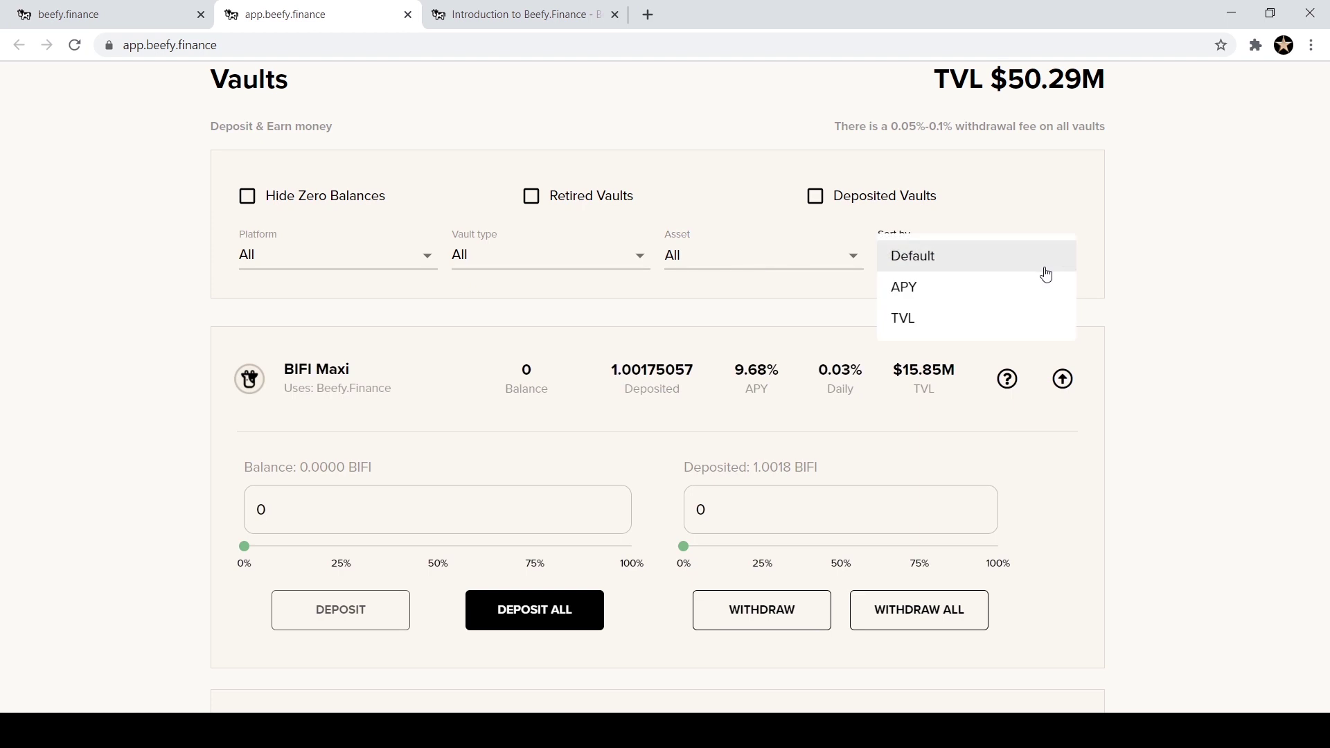
left_click(940, 295)
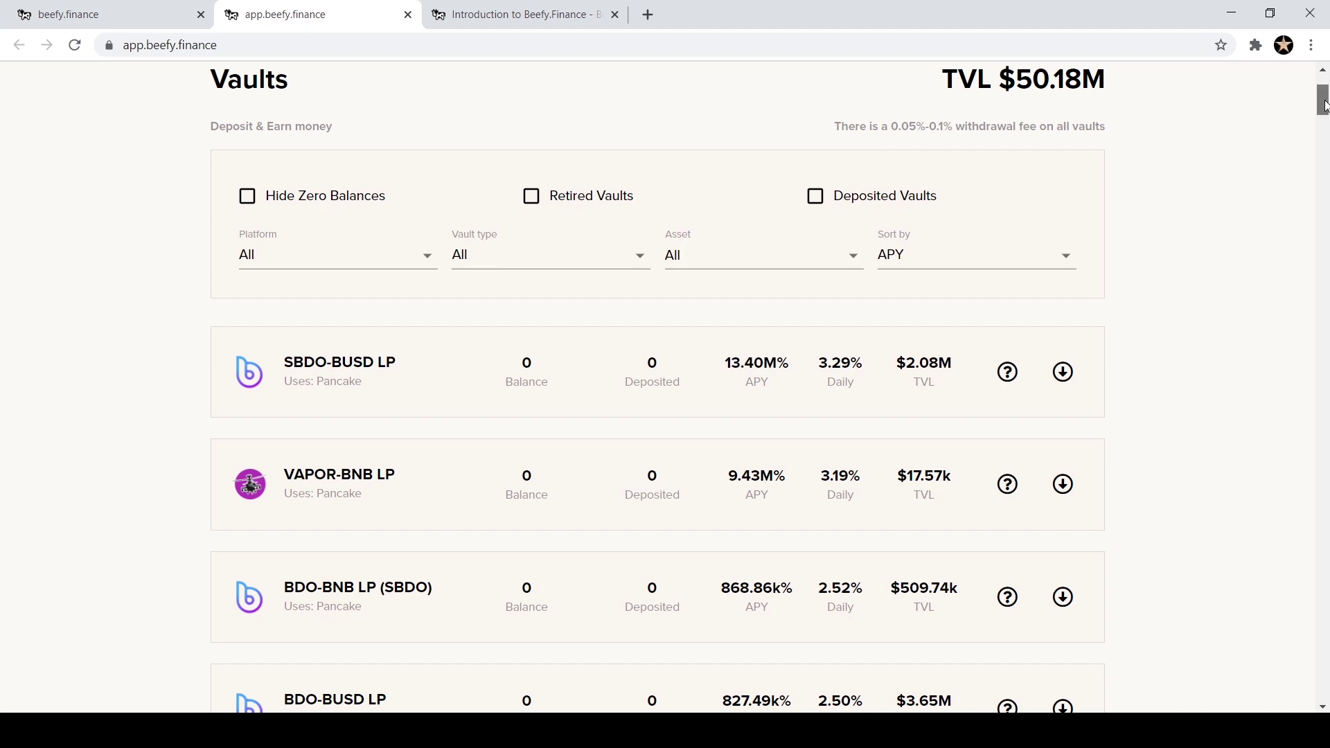
left_click_drag(1326, 105, 1326, 121)
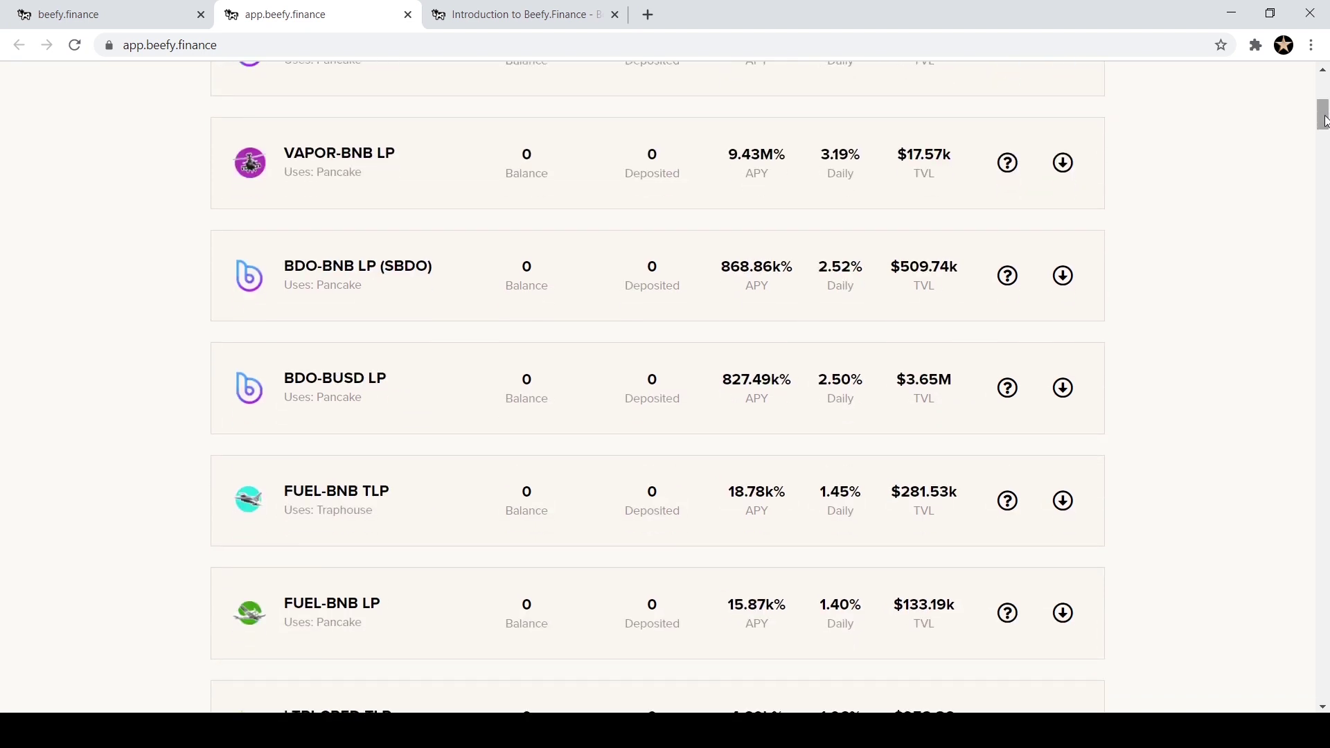
left_click_drag(1326, 121, 1327, 83)
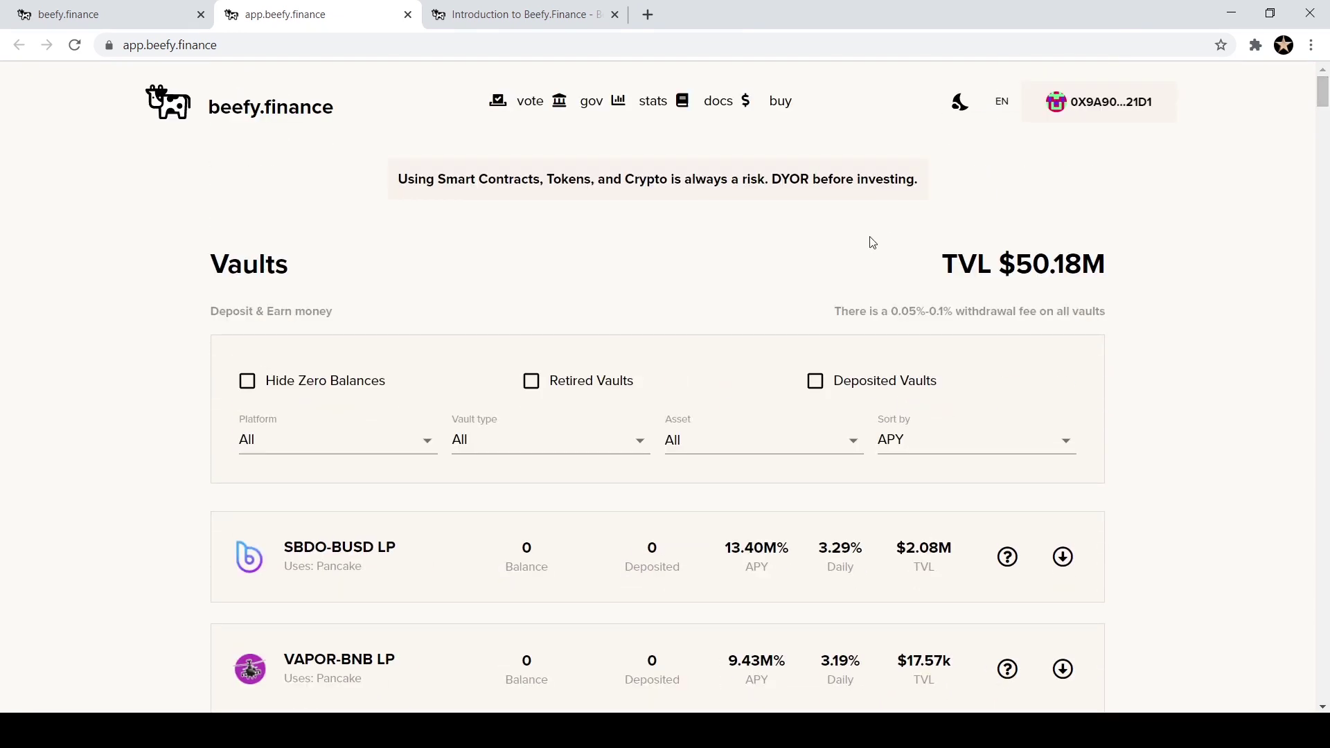
Step: Browse the Asset filter options and leave them unchanged
left_click(858, 445)
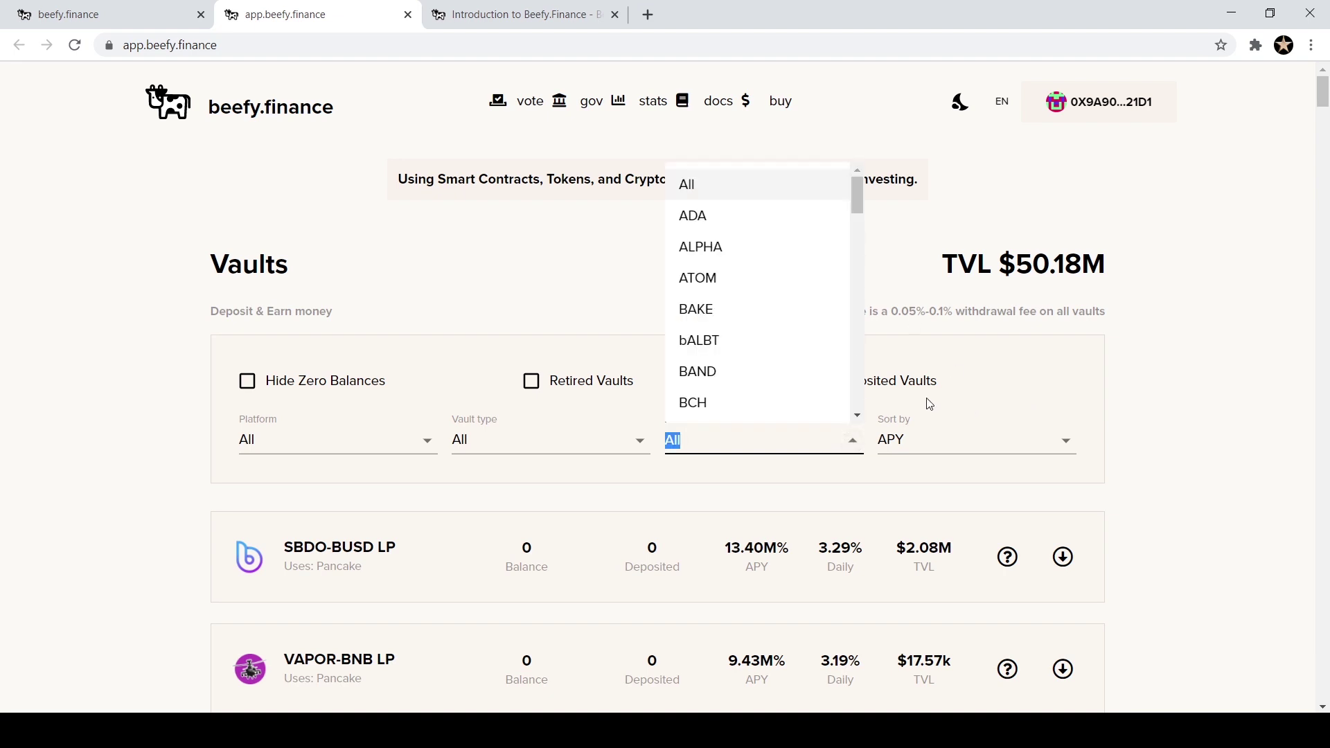
left_click_drag(856, 210, 879, 124)
left_click(608, 404)
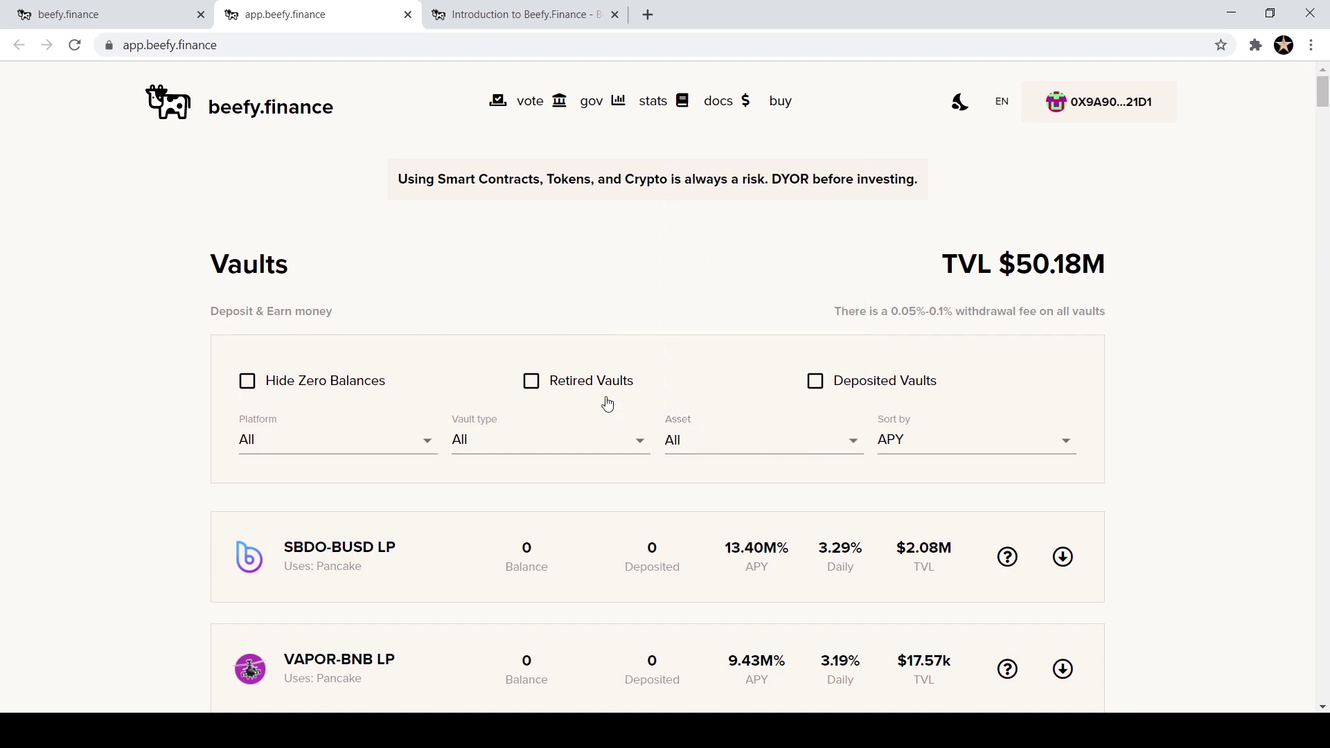
Step: Set the Vault type to Stables and scroll through the APY-sorted results
left_click(632, 444)
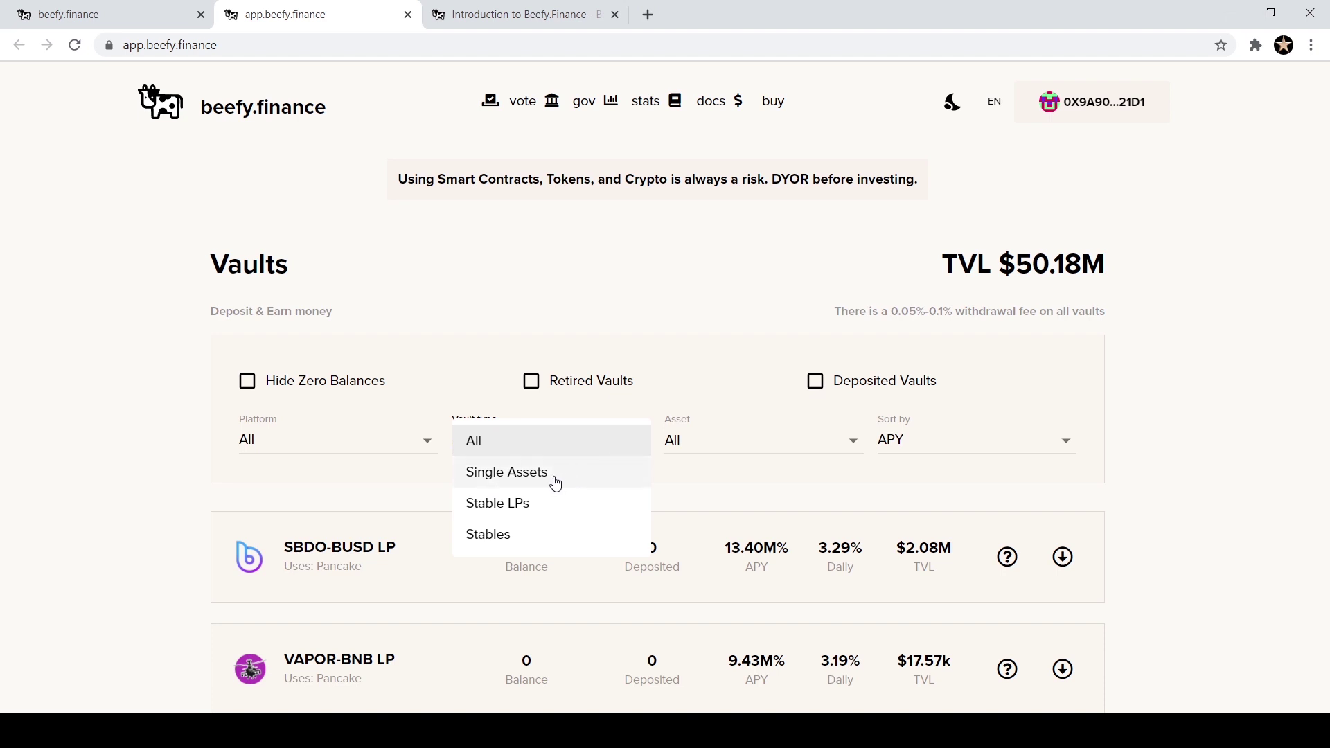
left_click(535, 548)
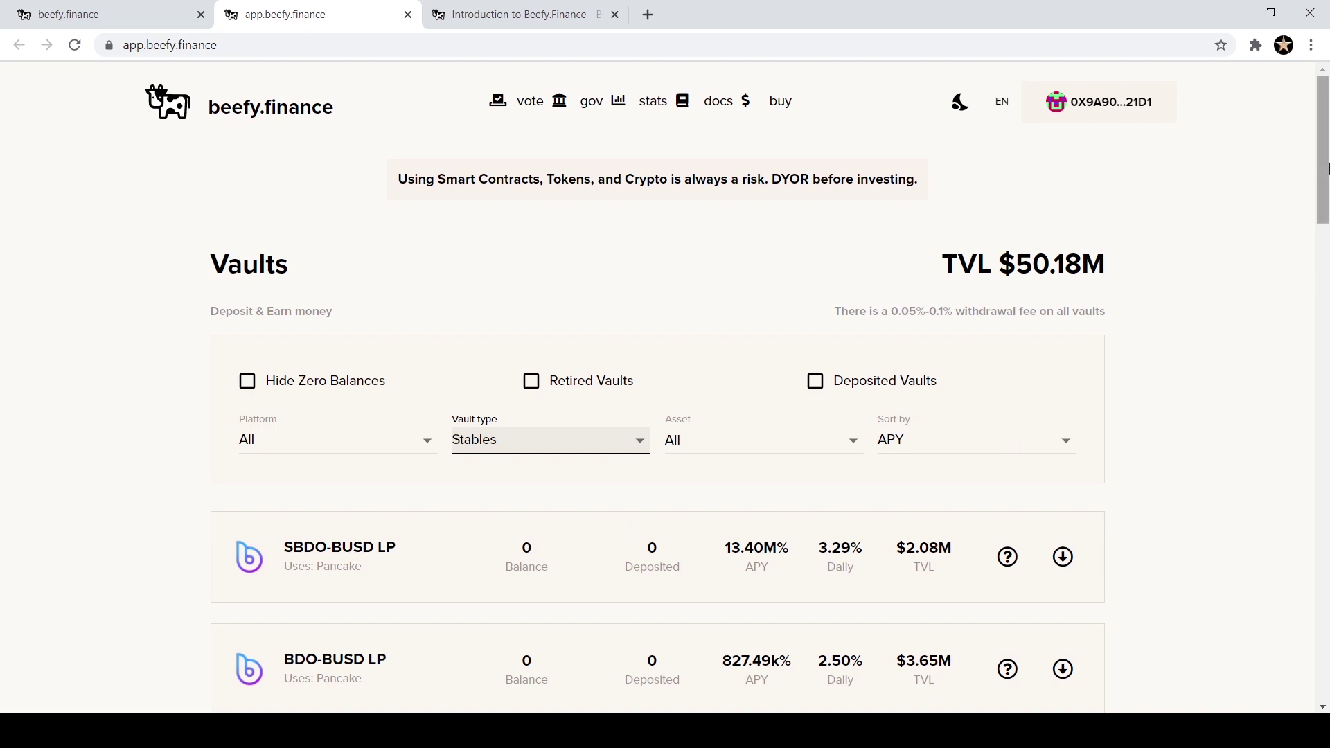
left_click_drag(1328, 168, 1324, 326)
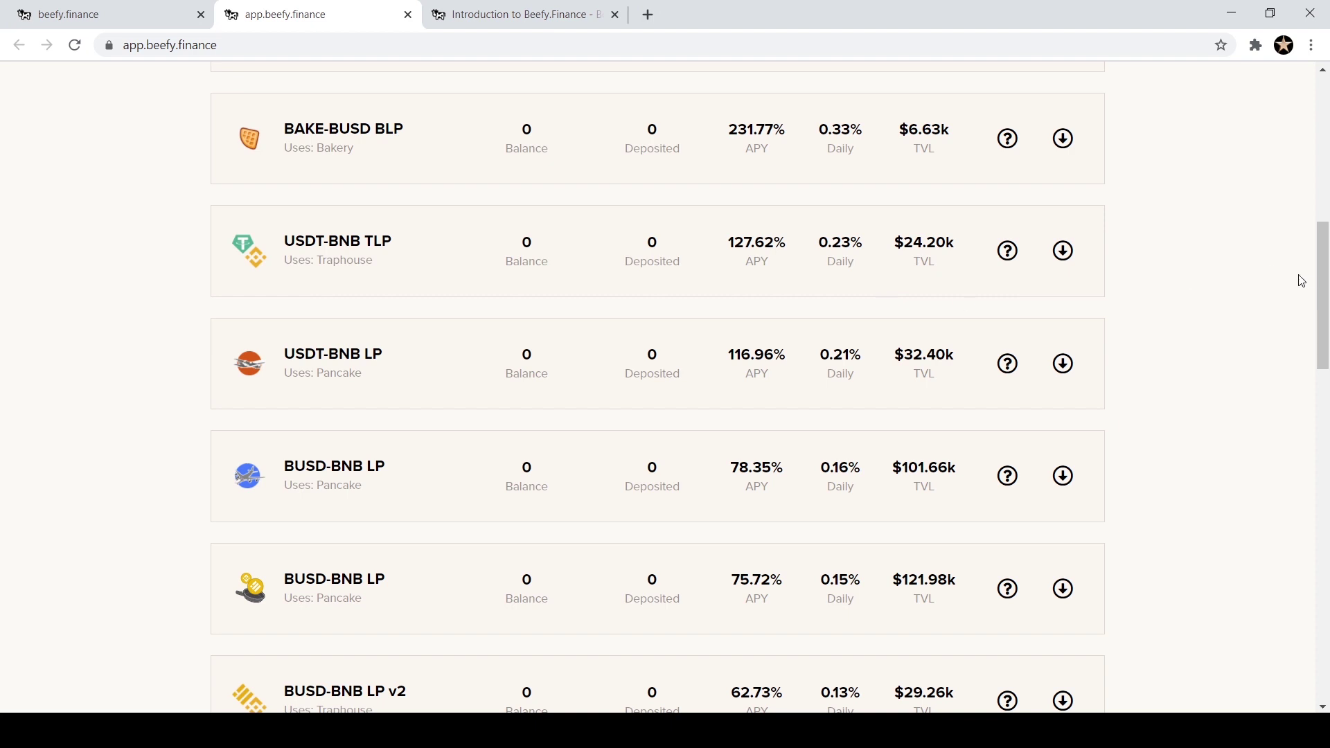
left_click_drag(1327, 297, 1295, 435)
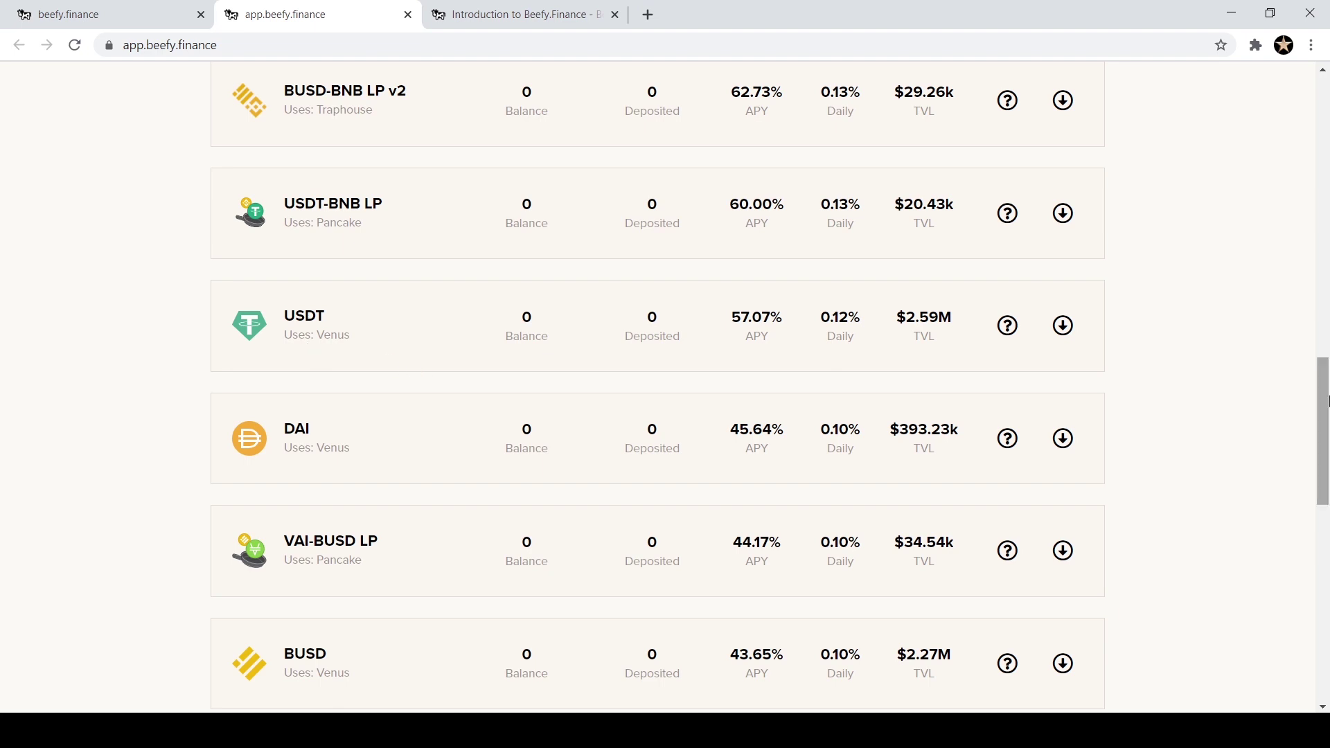
left_click_drag(1327, 421, 1325, 188)
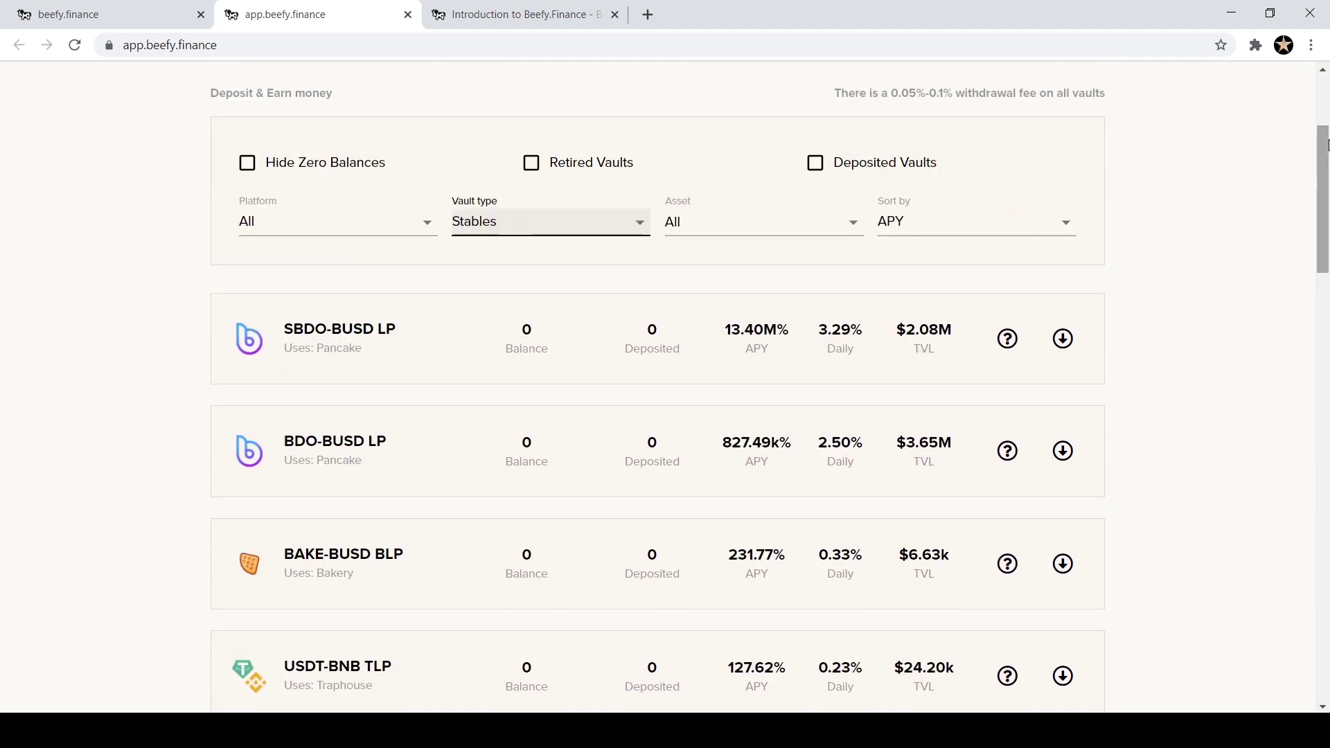
left_click(633, 225)
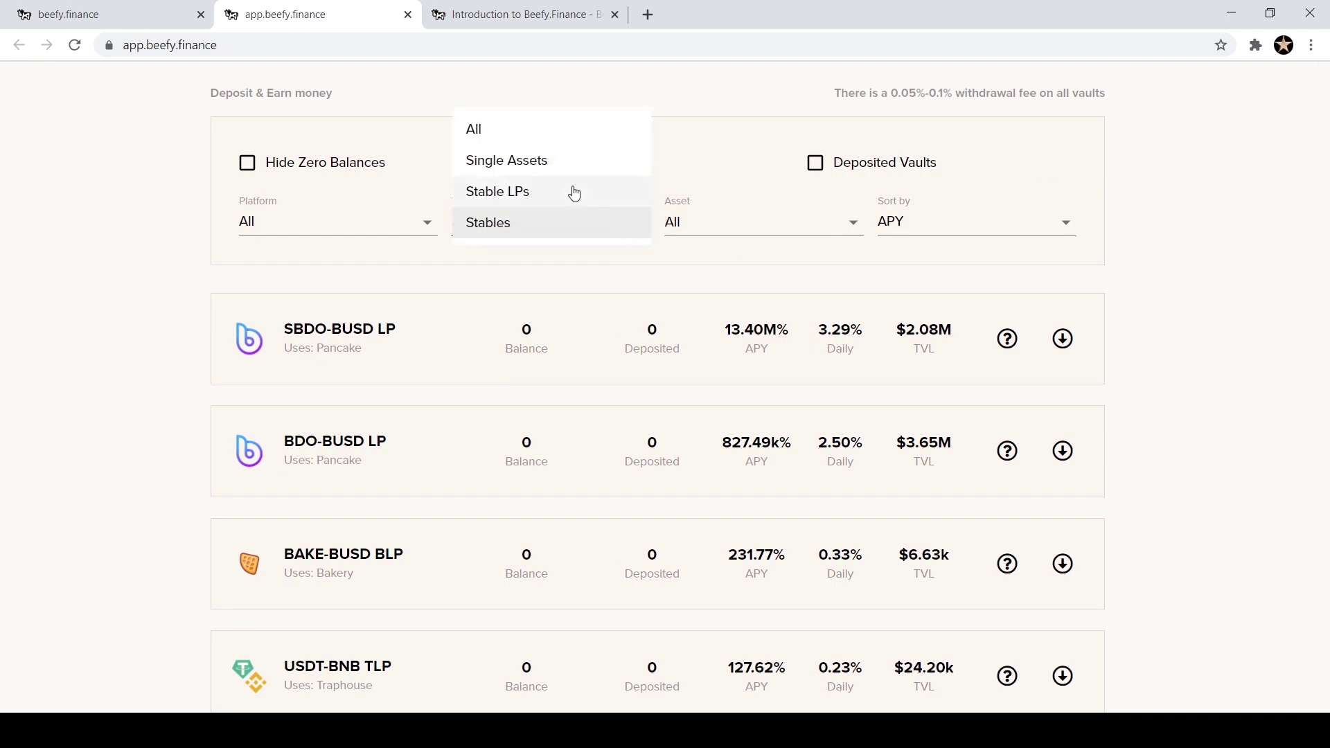
Step: Switch the Vault type to Single Assets and scroll to the DRUGS v2 and DRUGS BTRI rows
left_click(537, 176)
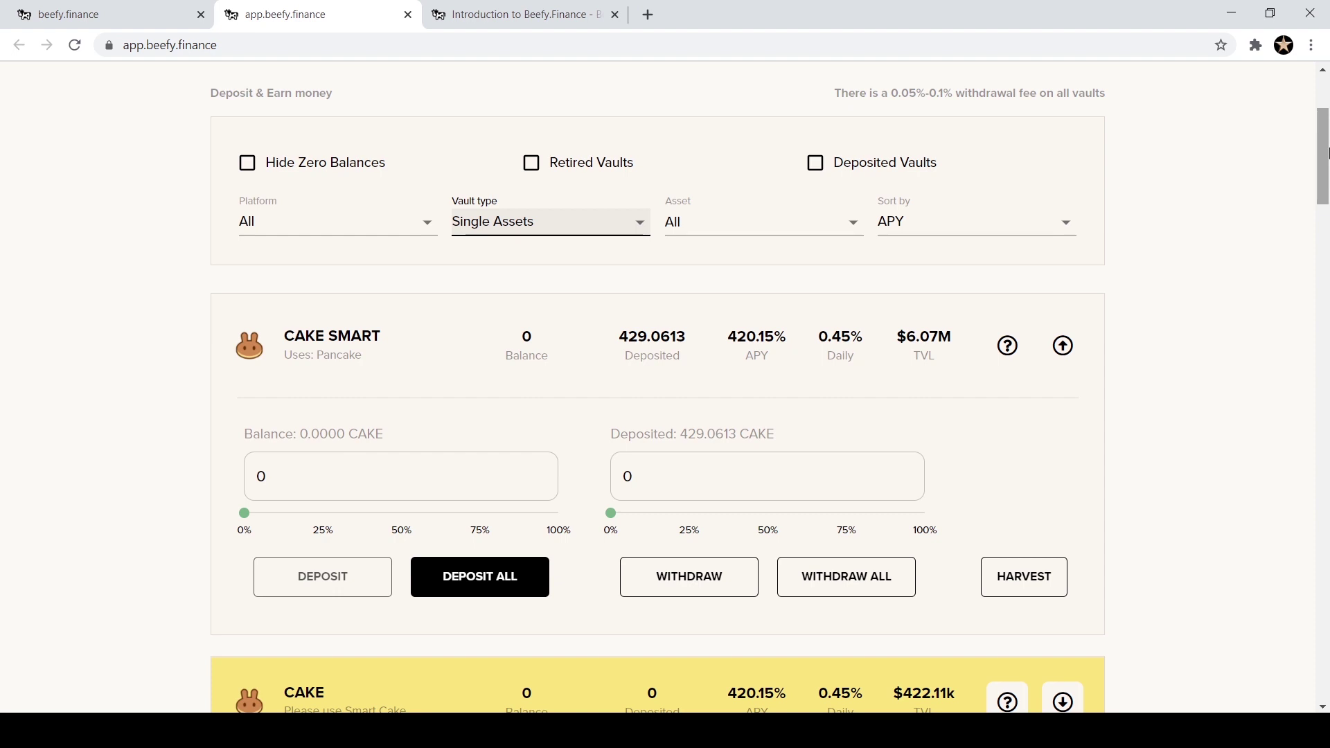
left_click_drag(1324, 150, 1327, 187)
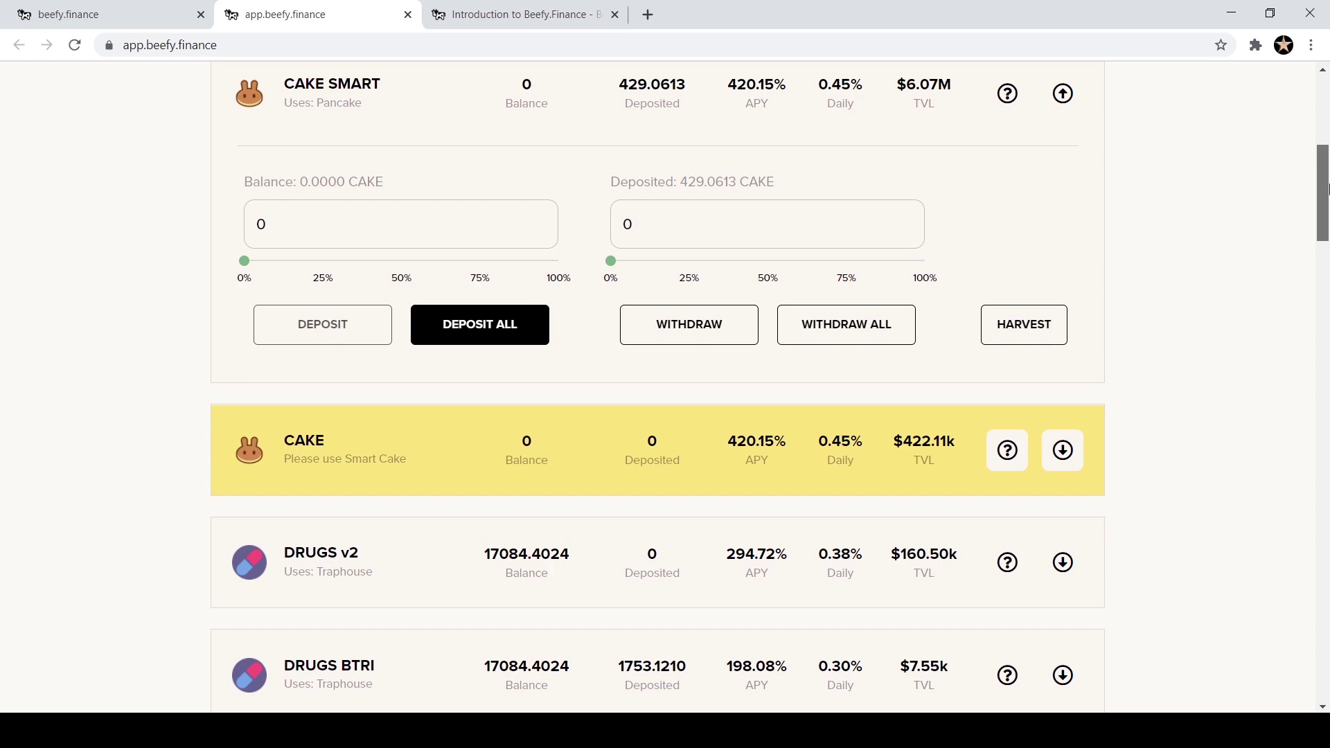
left_click_drag(1327, 188, 1327, 212)
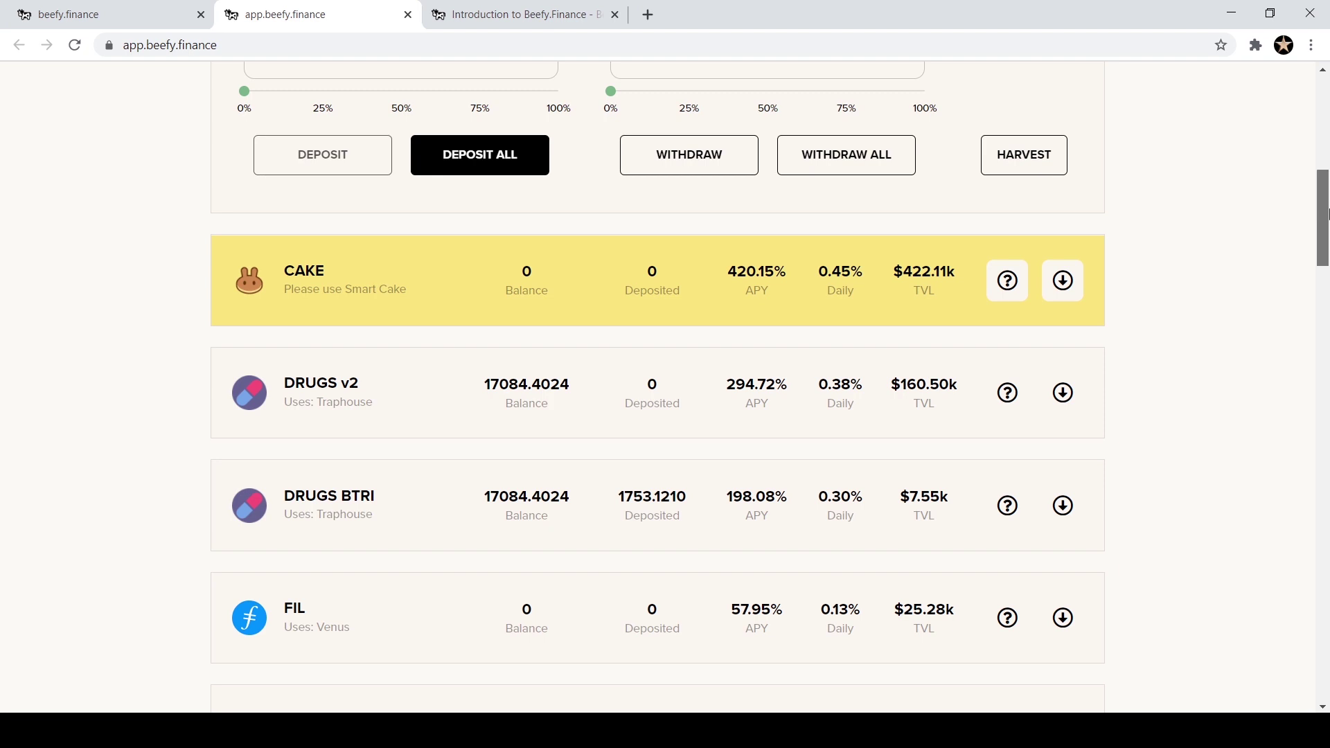
left_click_drag(1327, 213, 1328, 231)
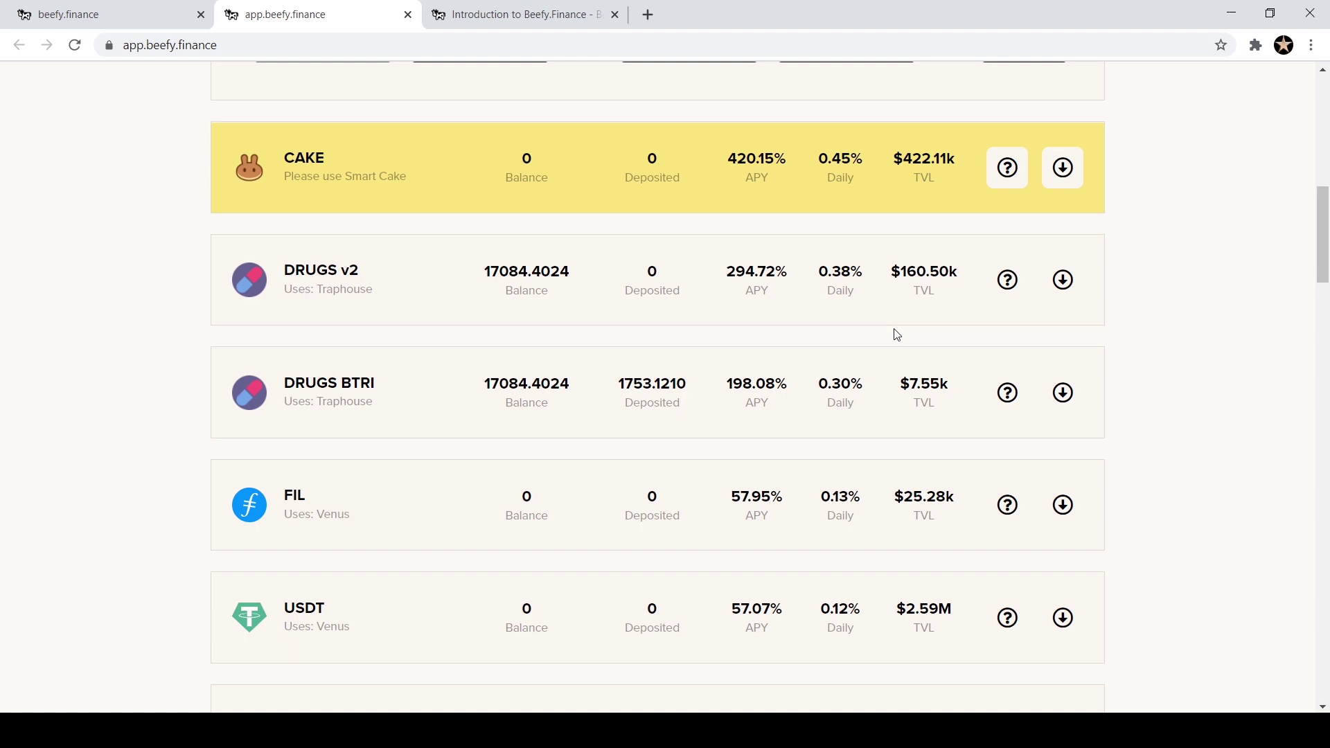
Step: Withdraw all 1,753.1210 DRUGS from DRUGS BTRI and confirm it in MetaMask
left_click(771, 428)
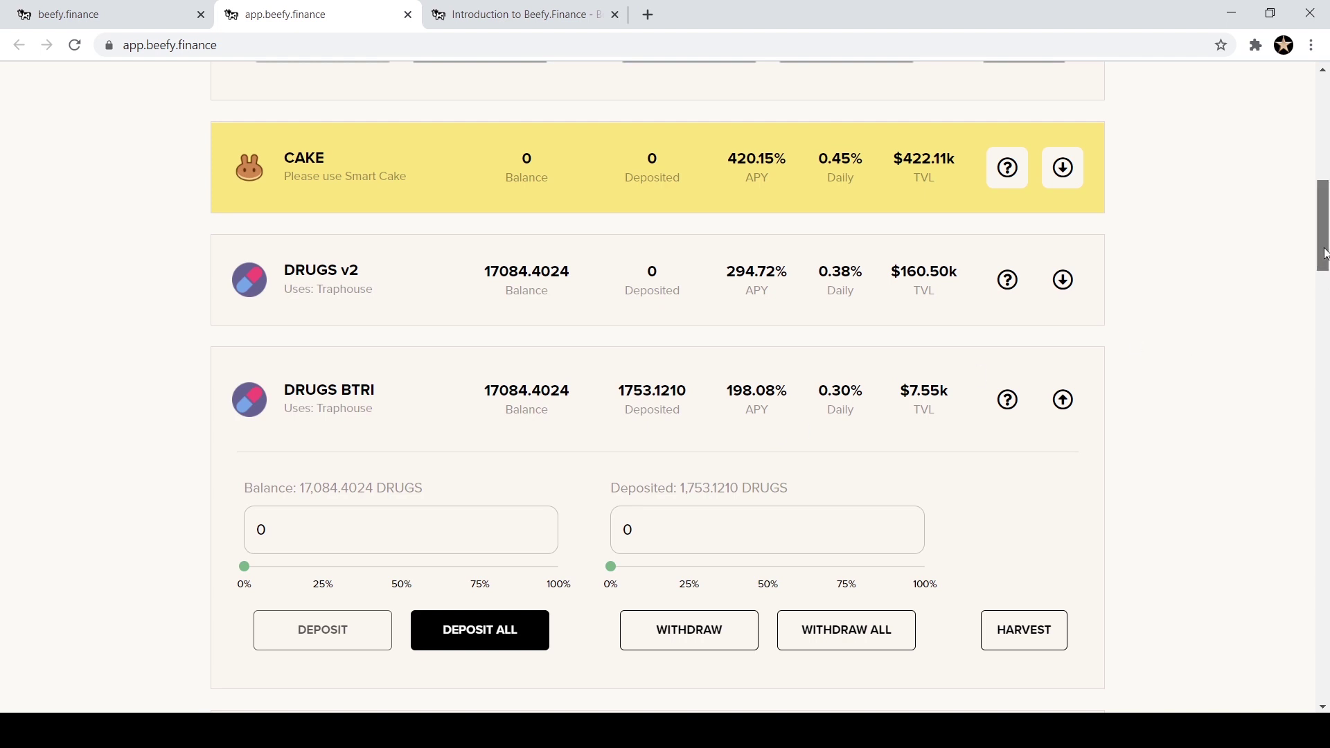
left_click_drag(1325, 255, 1325, 270)
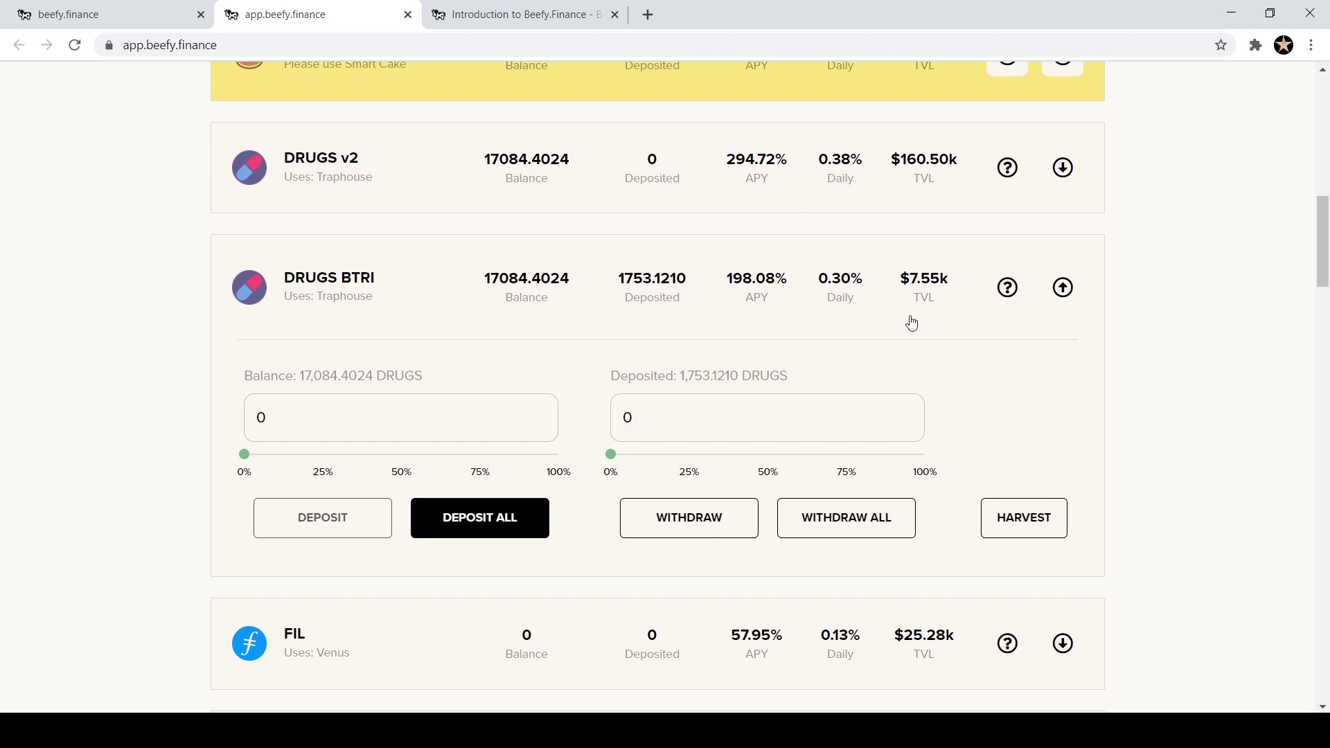
left_click(844, 529)
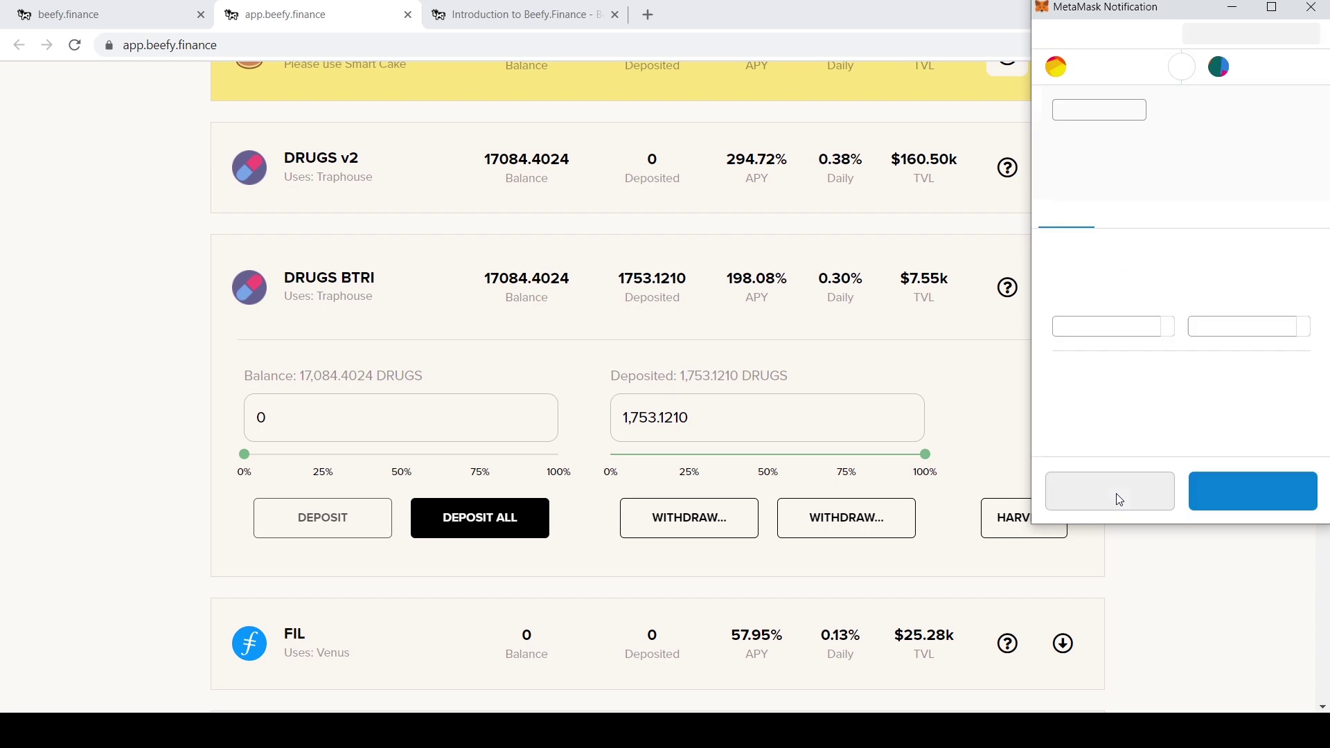
left_click(1290, 496)
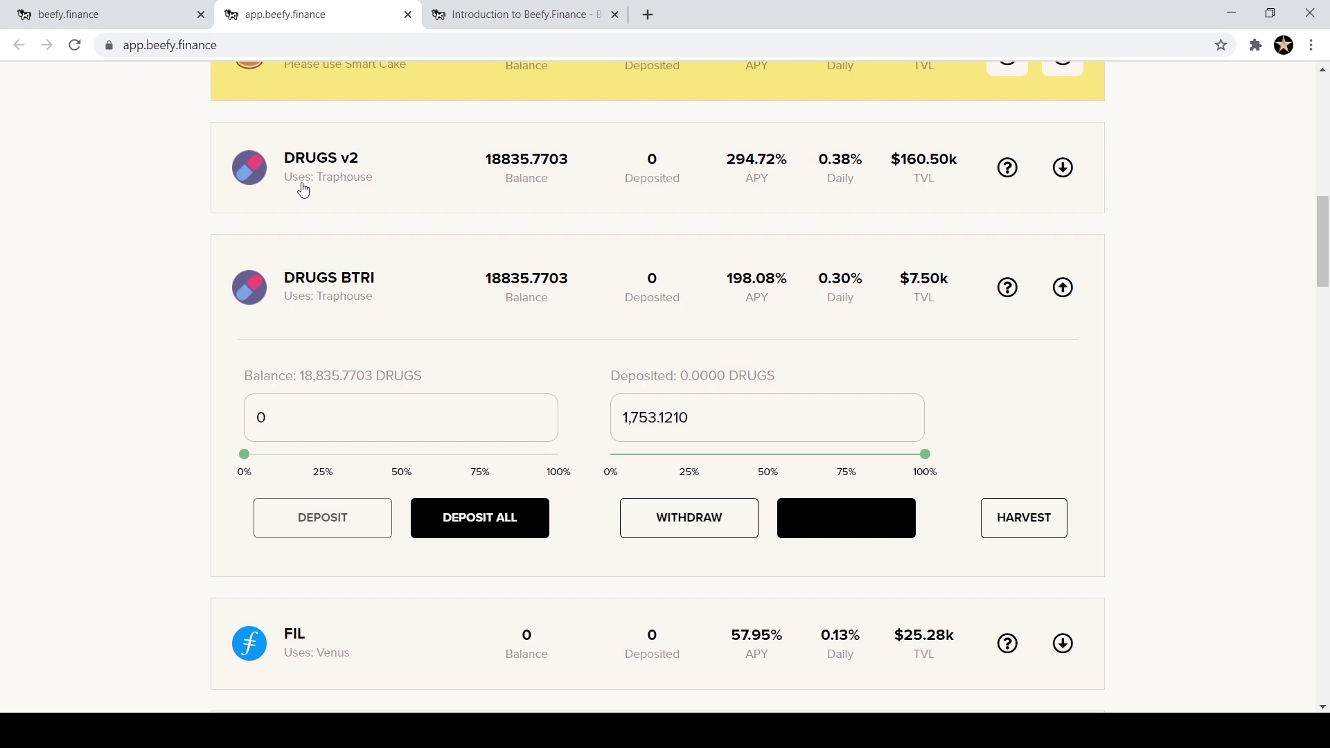
Step: Approve DRUGS spending for the DRUGS v2 vault in MetaMask, then reload the page
left_click(399, 205)
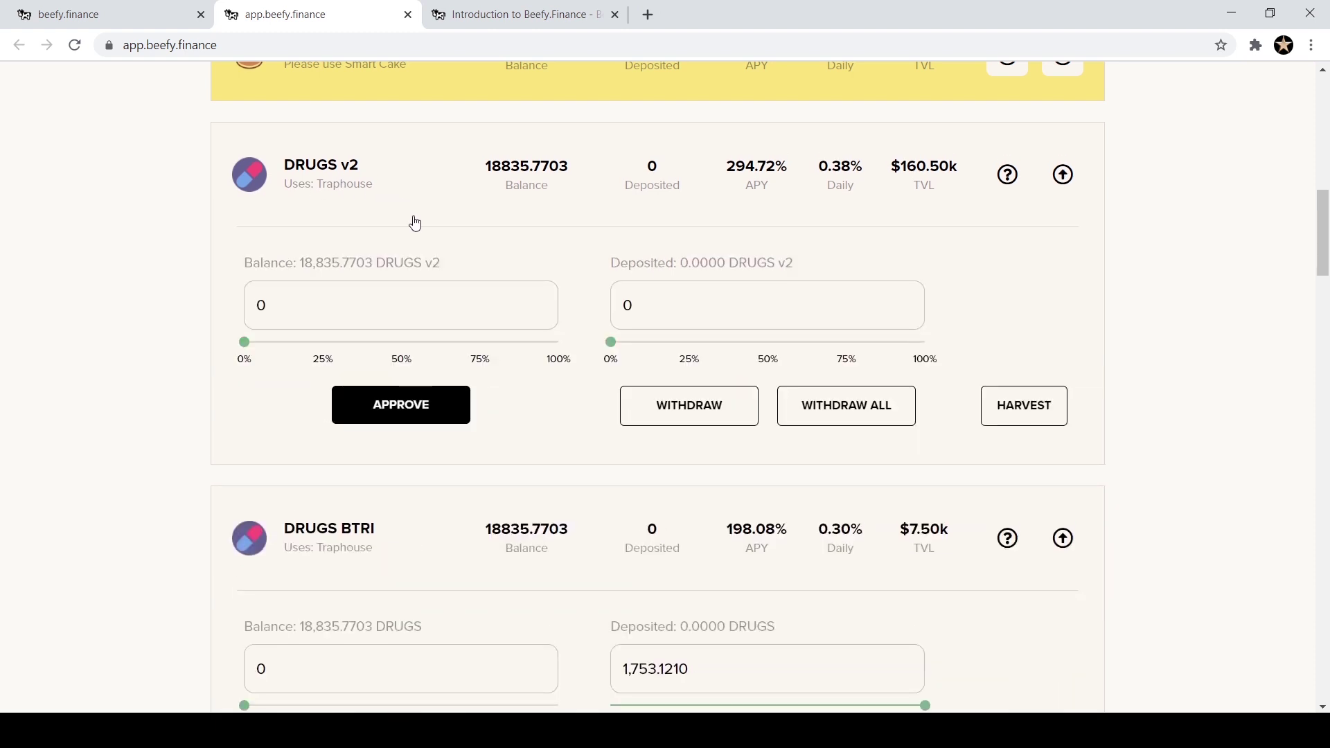
left_click(394, 424)
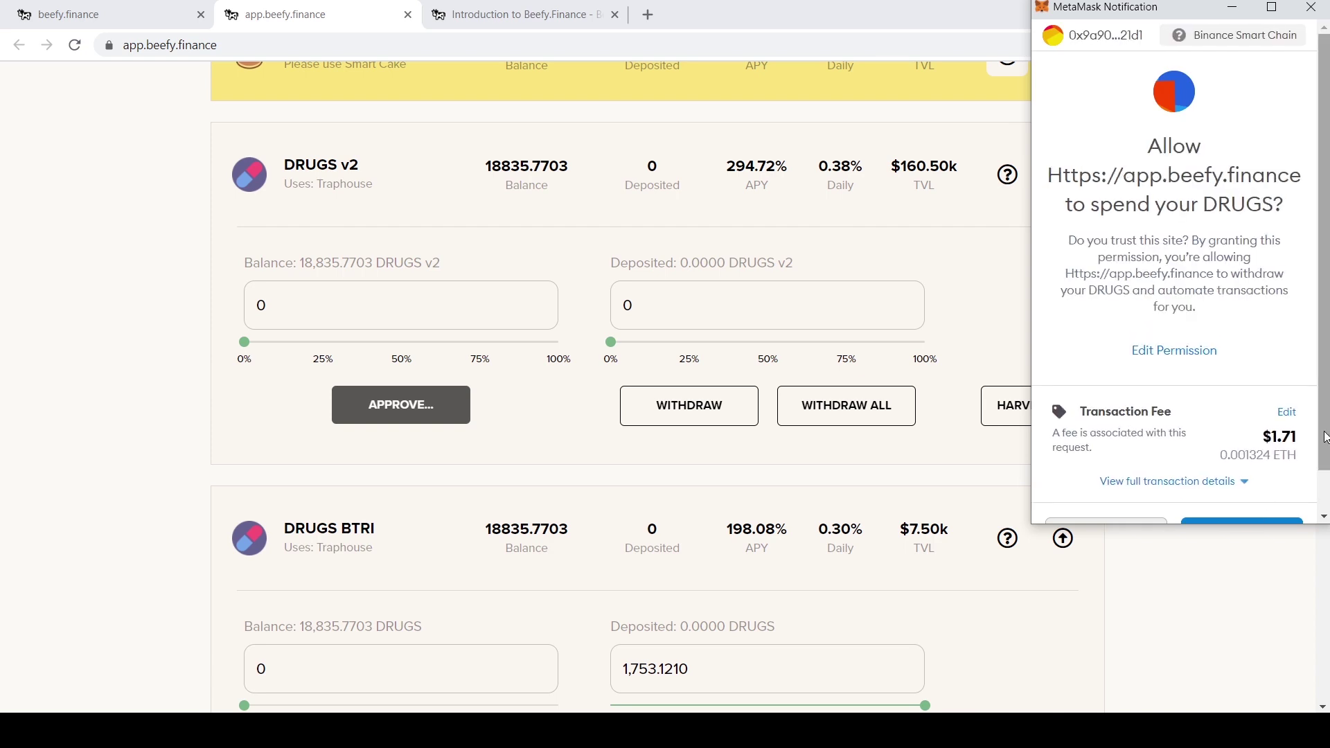
left_click(1323, 516)
left_click(1241, 505)
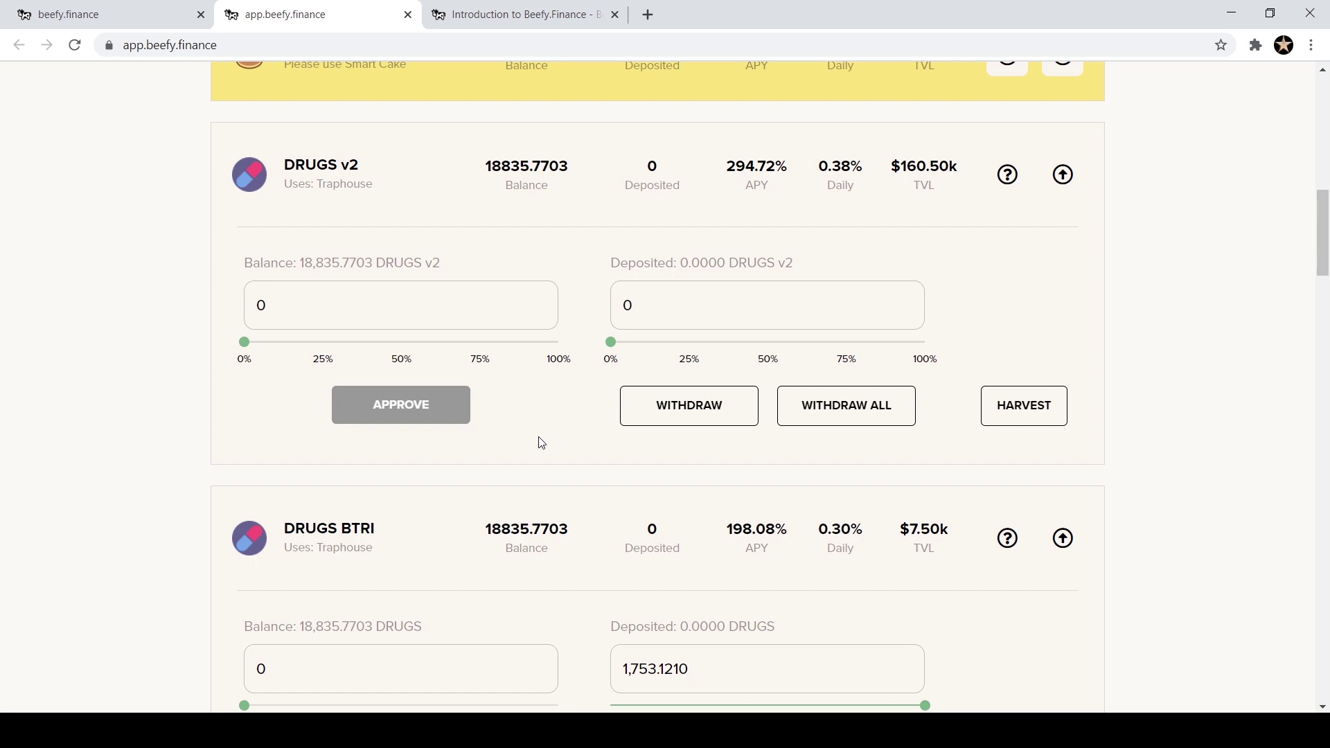
left_click(283, 42)
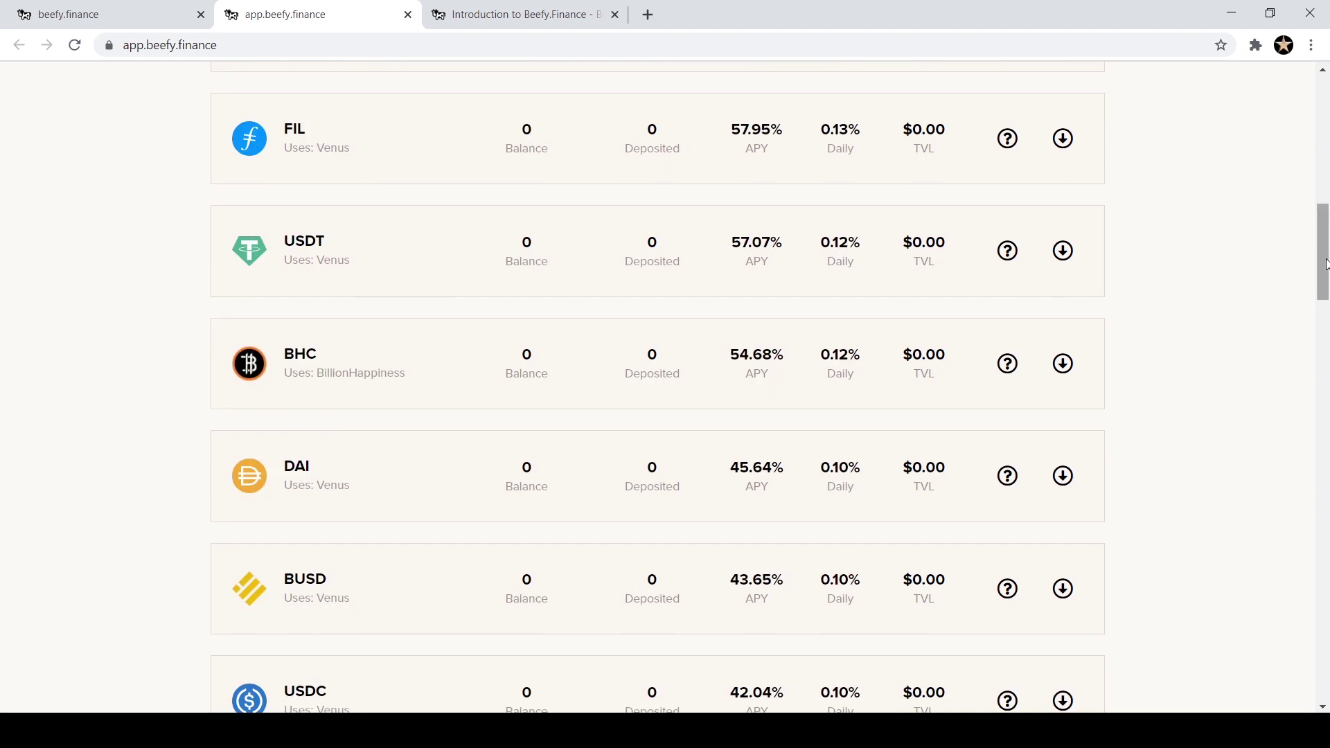
Step: Deposit all ~18,835.77 DRUGS into DRUGS v2, confirm in MetaMask, and reload the page
left_click_drag(1327, 265, 1320, 187)
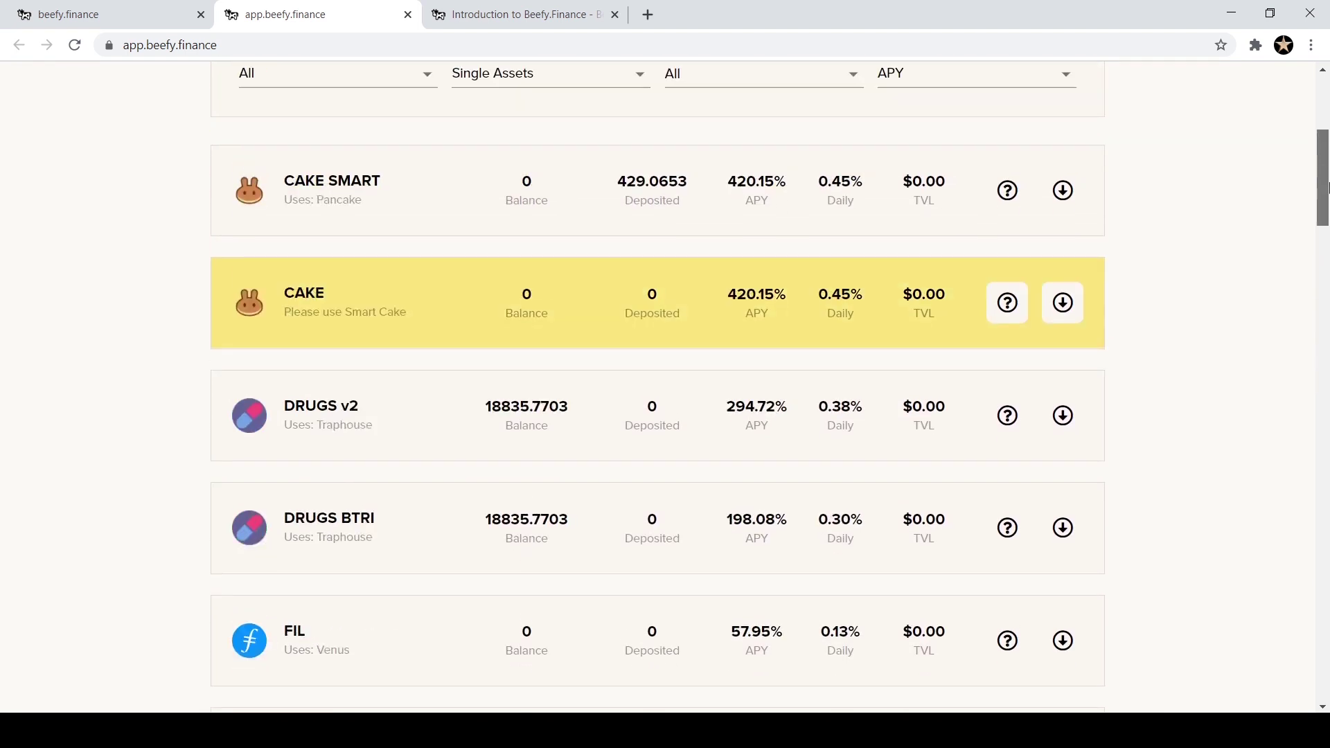
left_click(445, 433)
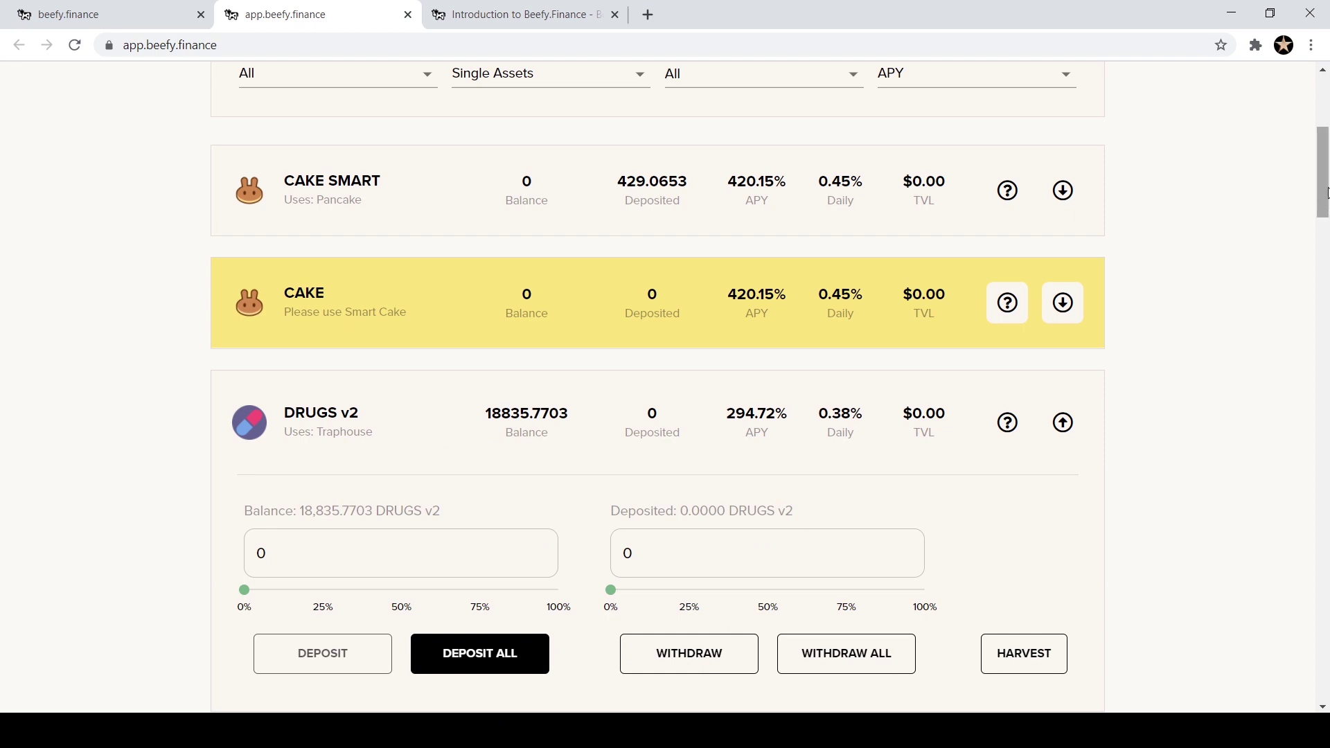
left_click_drag(1327, 192, 1326, 223)
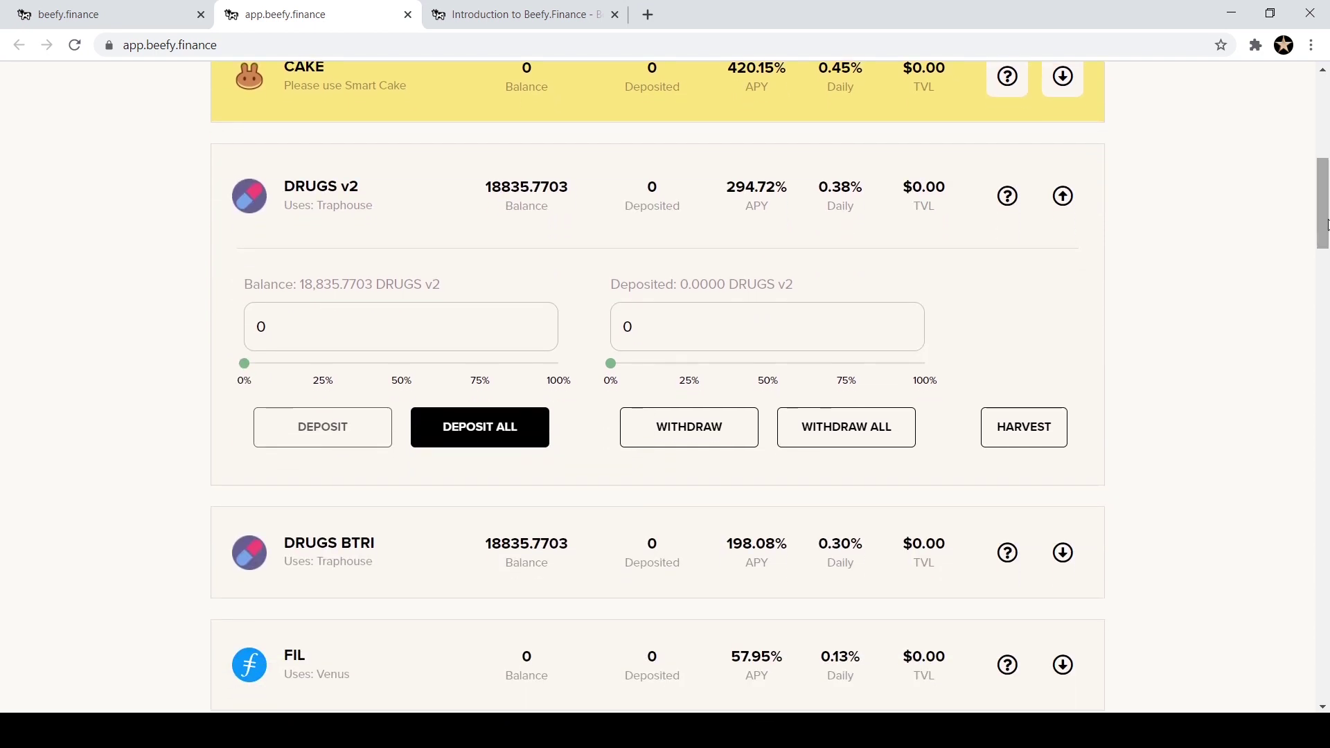
left_click(505, 439)
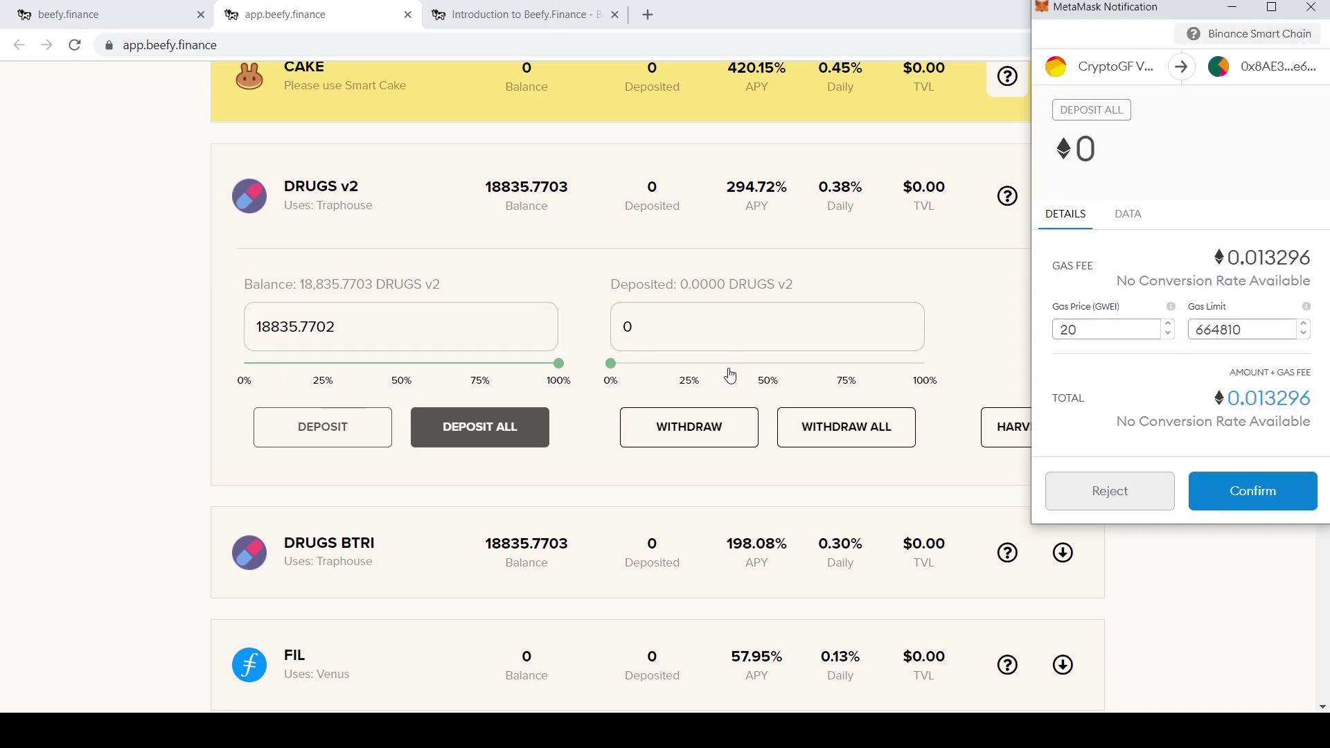
left_click(1247, 502)
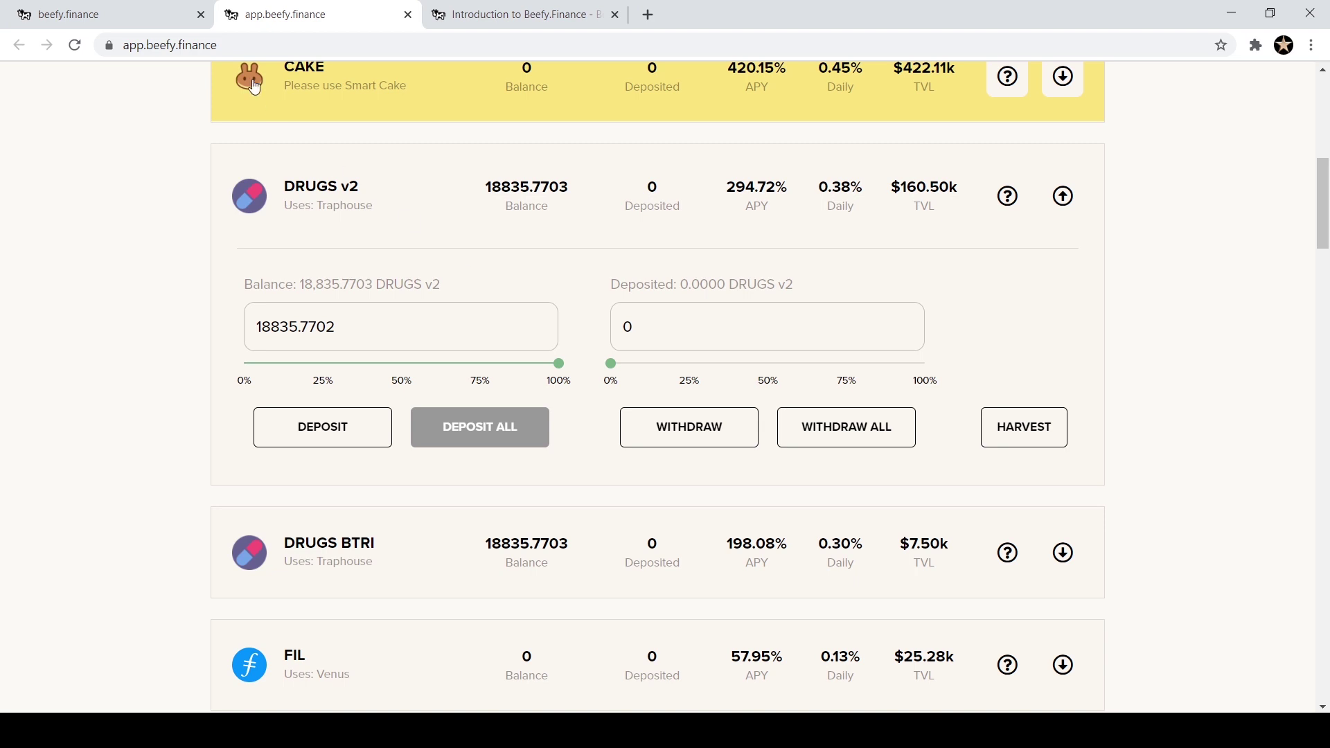
left_click(262, 39)
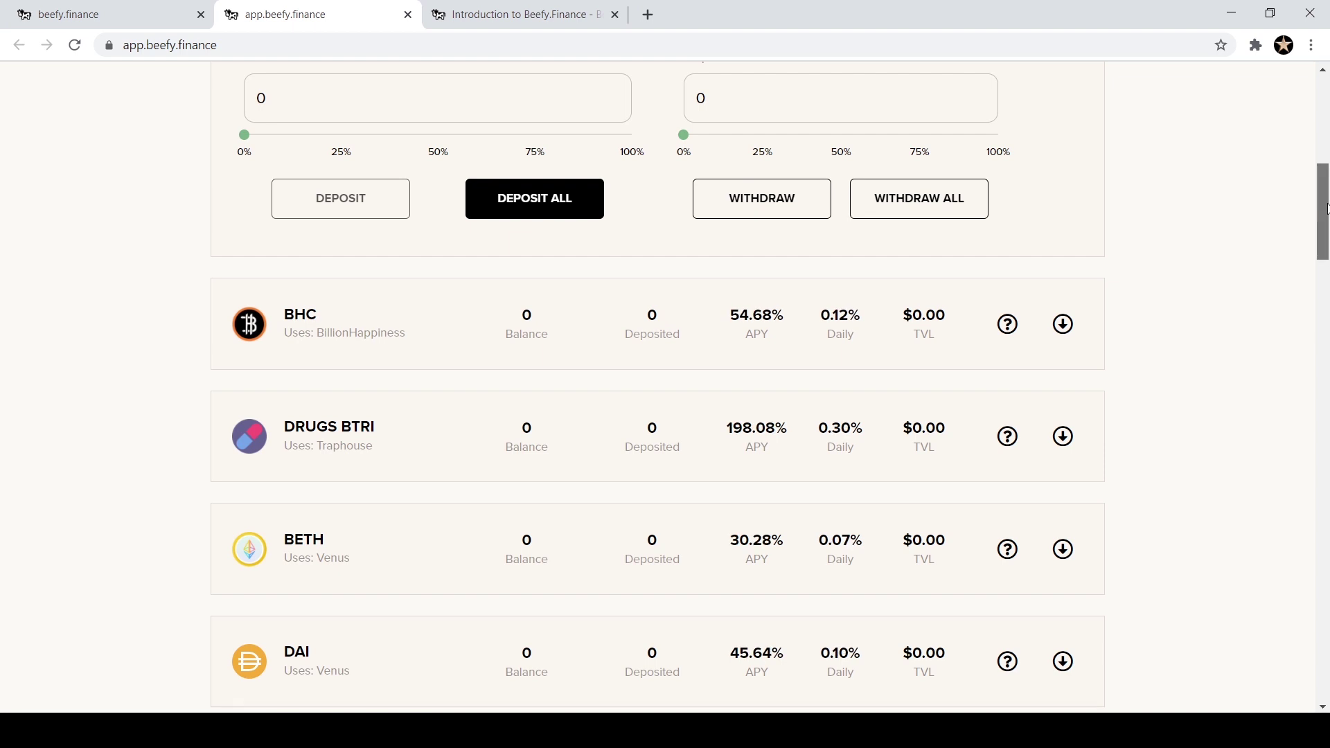
Step: Set the Vault type filter back to All
scroll(774, 237, "up", 9)
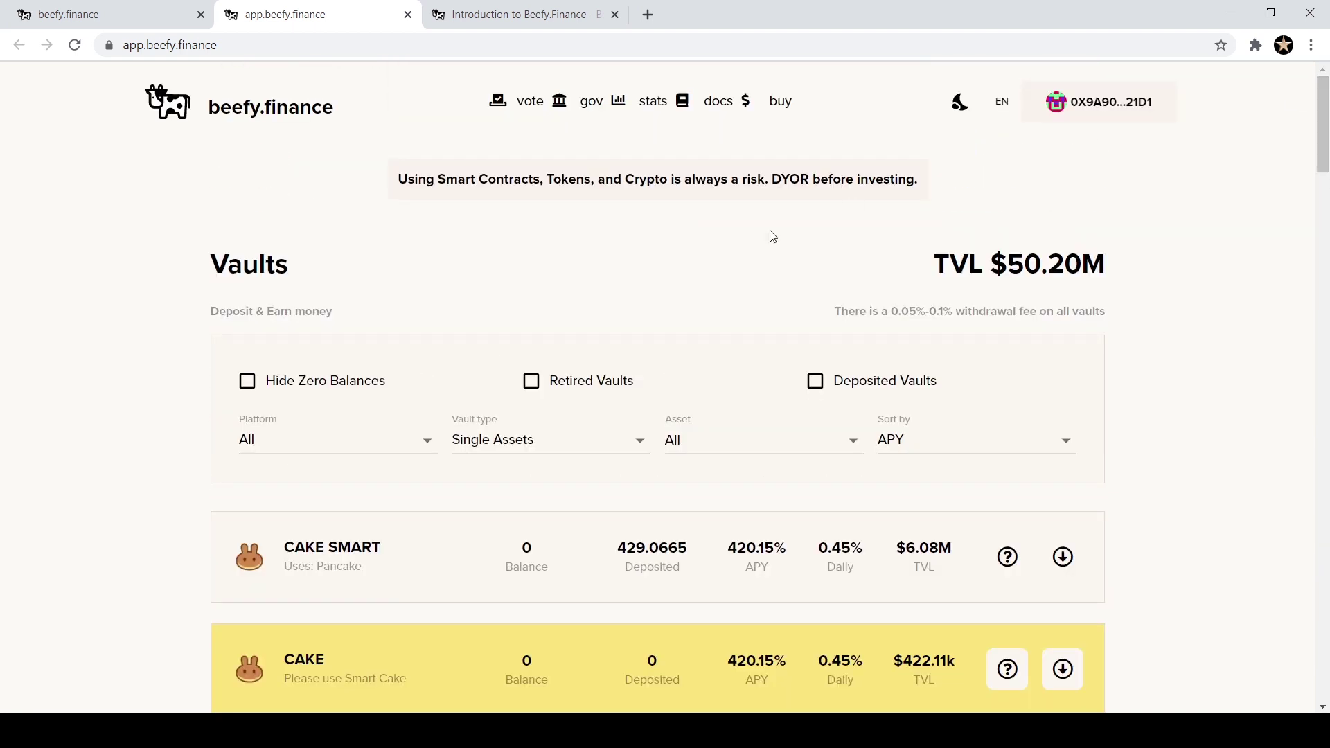
left_click(627, 443)
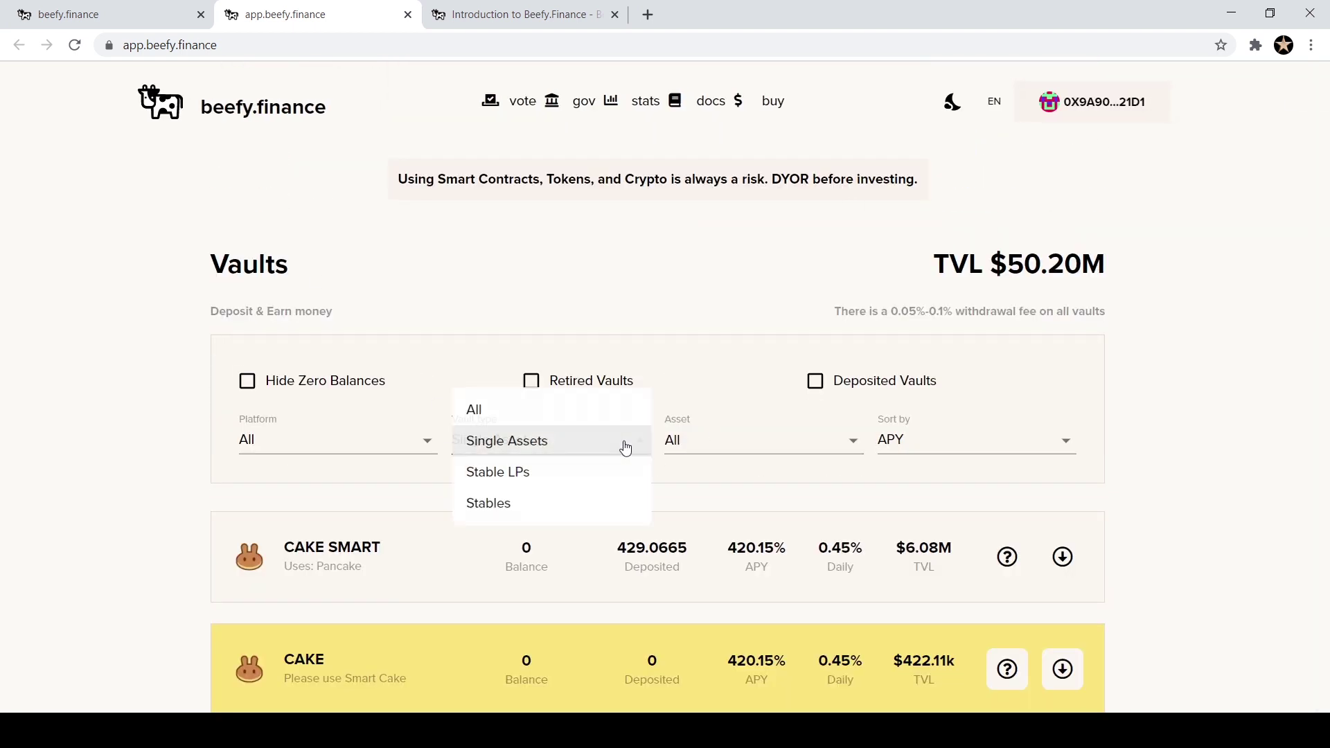
left_click(525, 412)
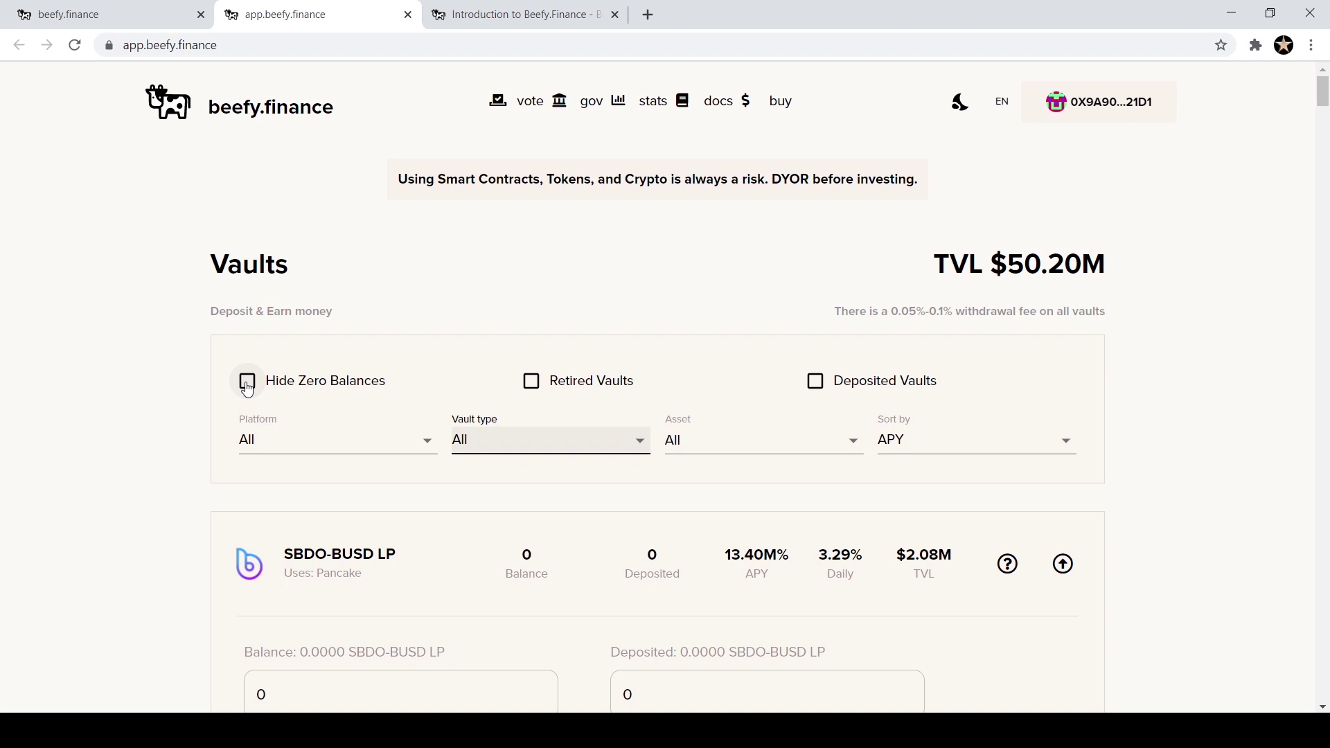
Step: Toggle Hide Zero Balances on and off, then show only Deposited Vaults
left_click(247, 381)
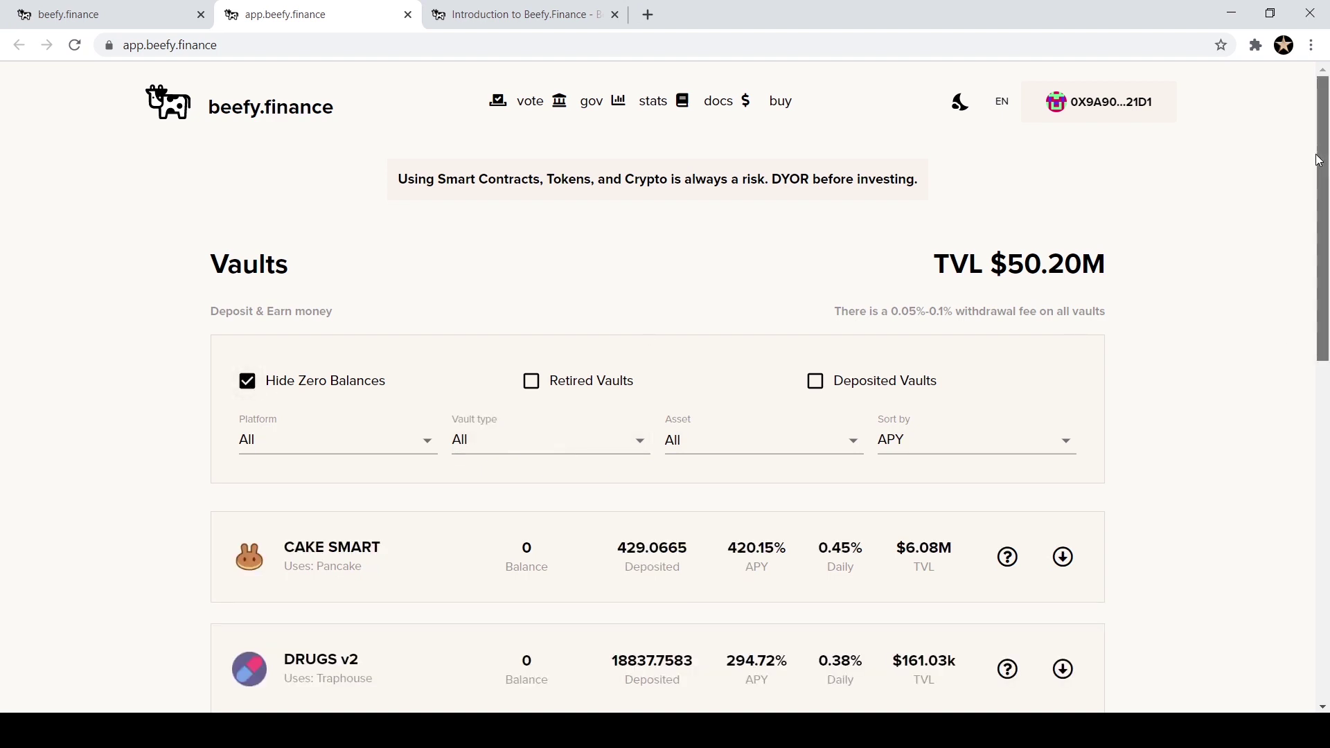
scroll(1320, 170, "down", 1)
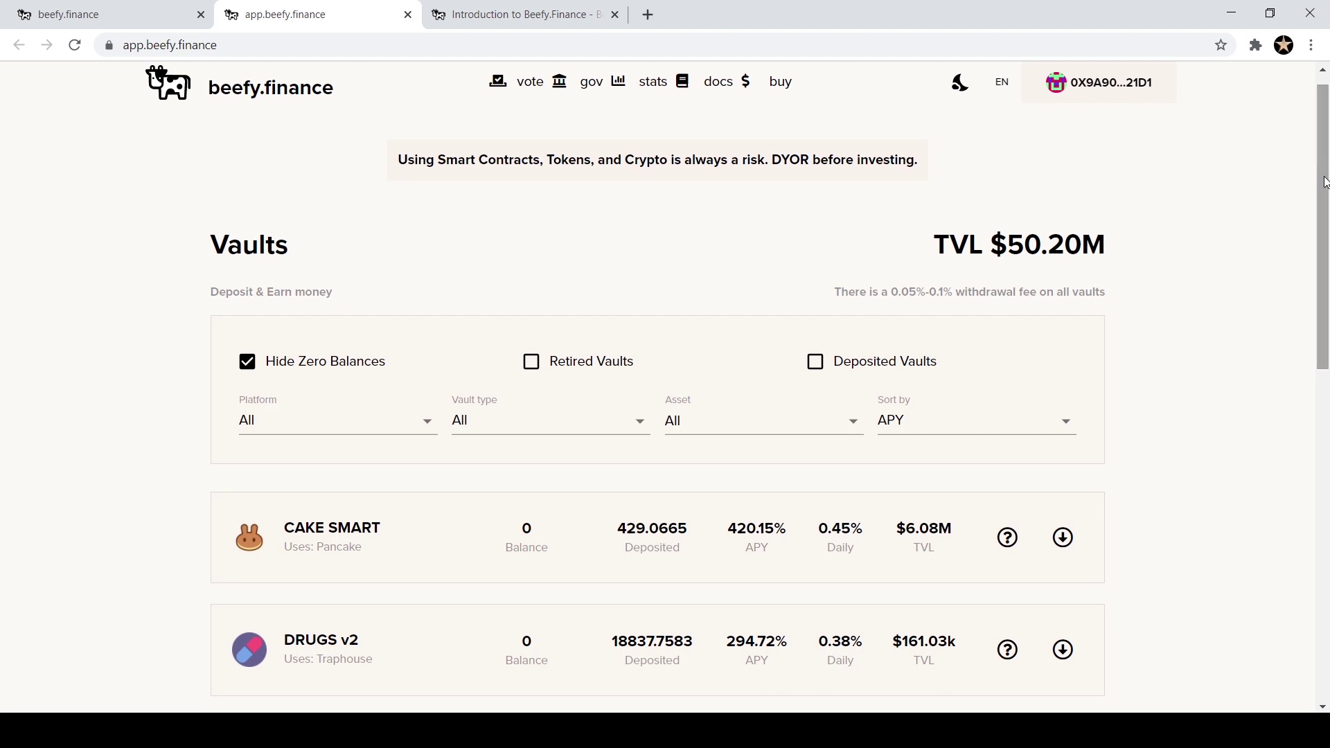
left_click_drag(1320, 170, 1329, 272)
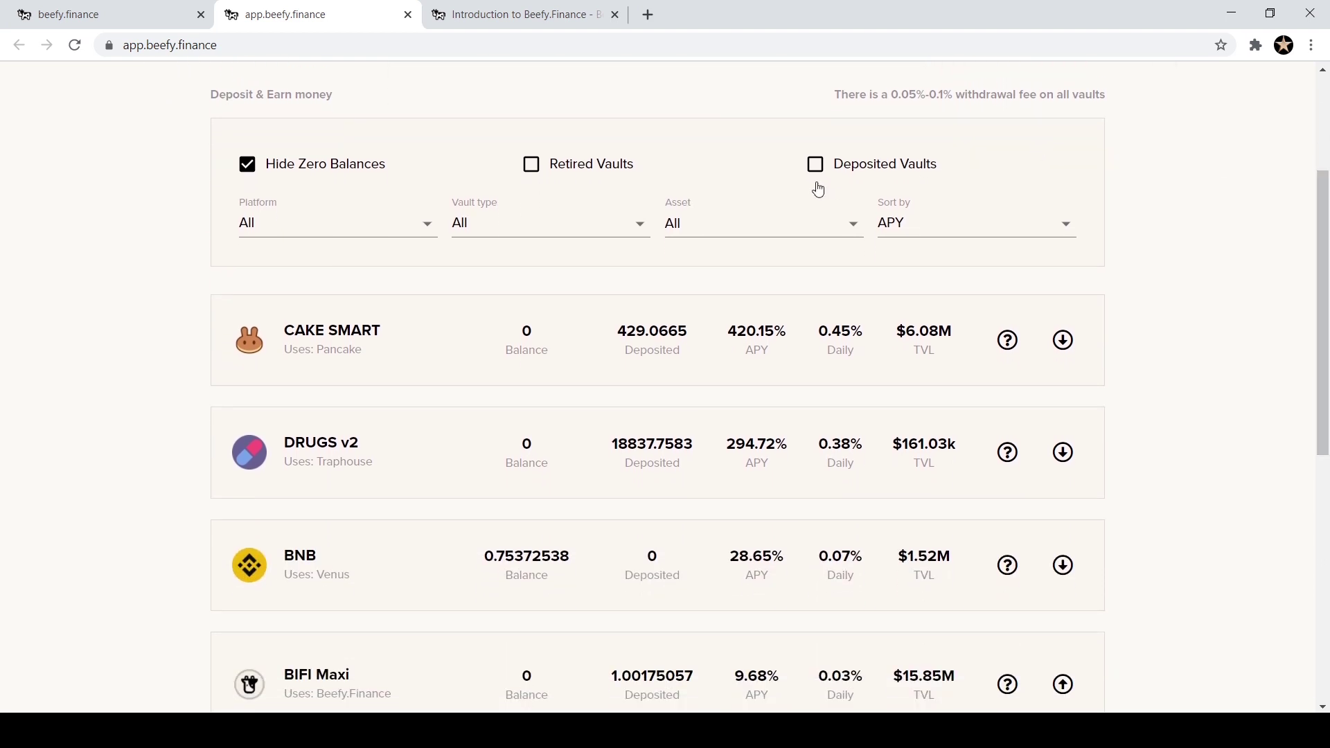
left_click(252, 177)
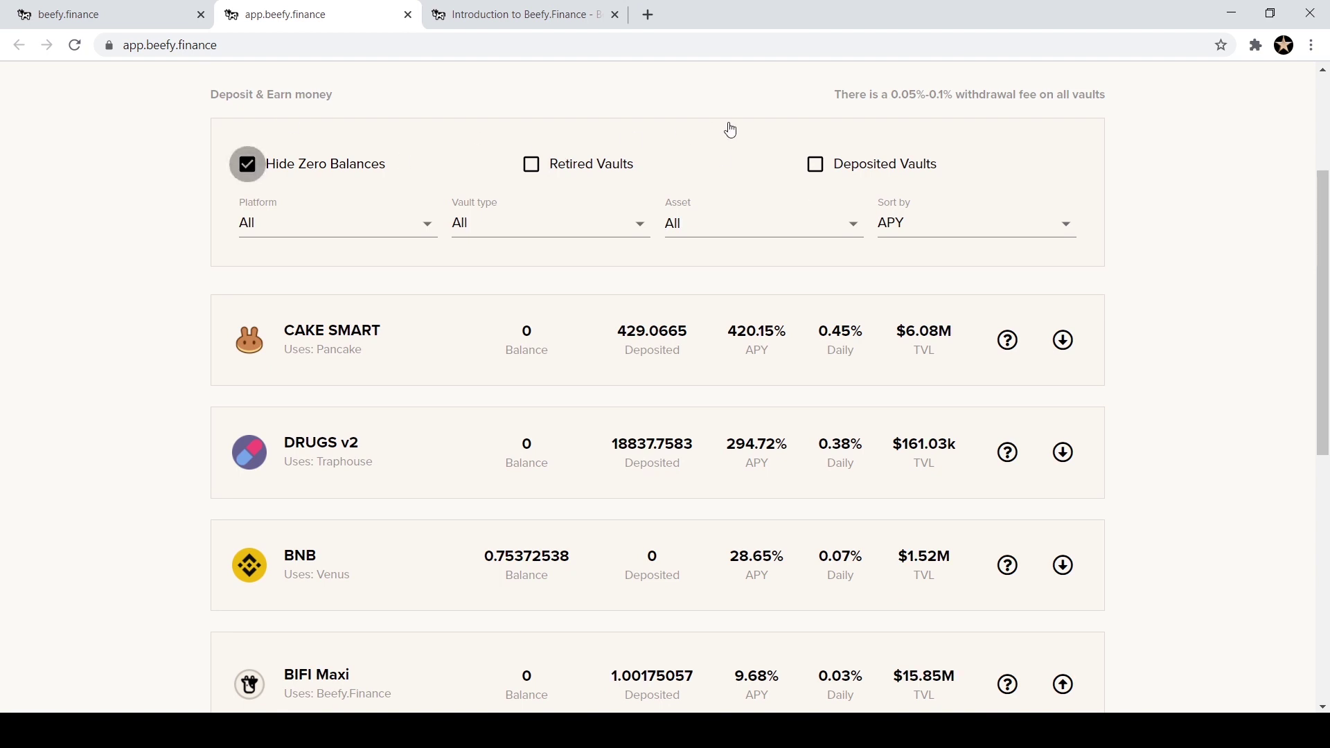
left_click(823, 173)
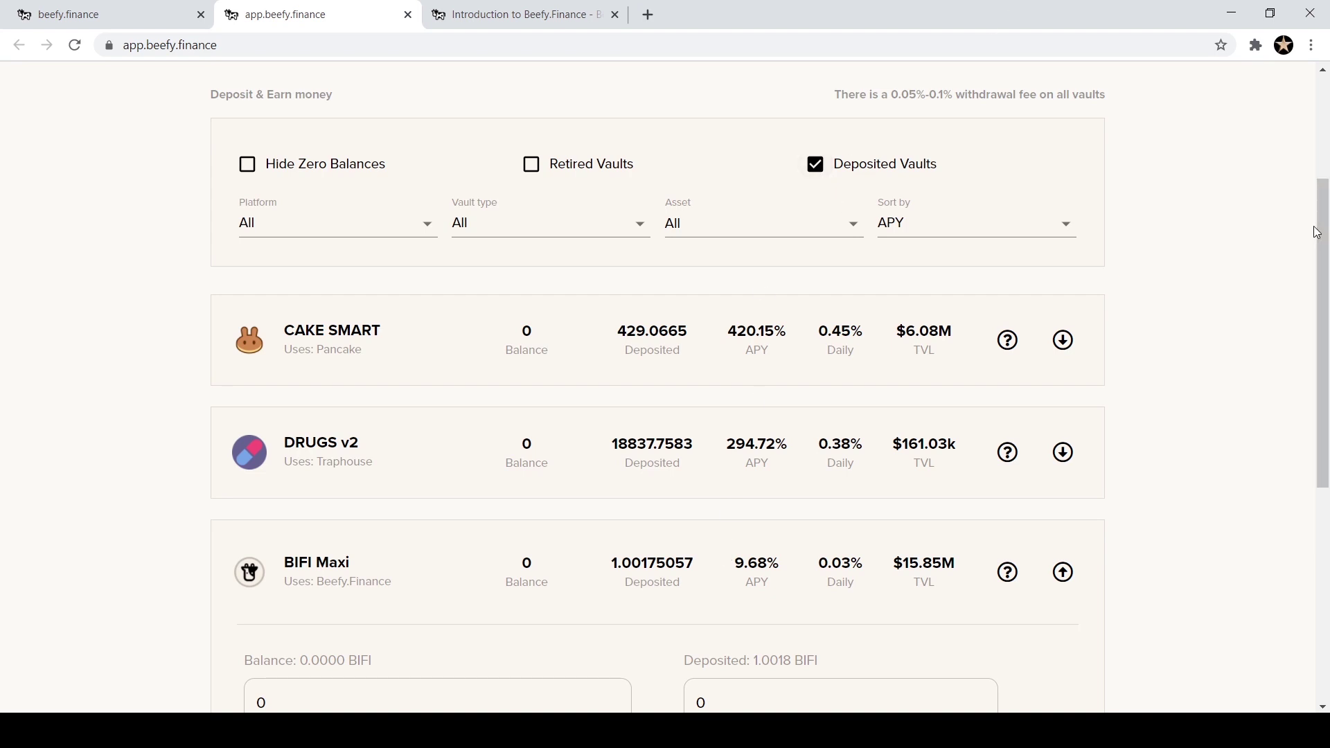
left_click_drag(1323, 233, 1324, 292)
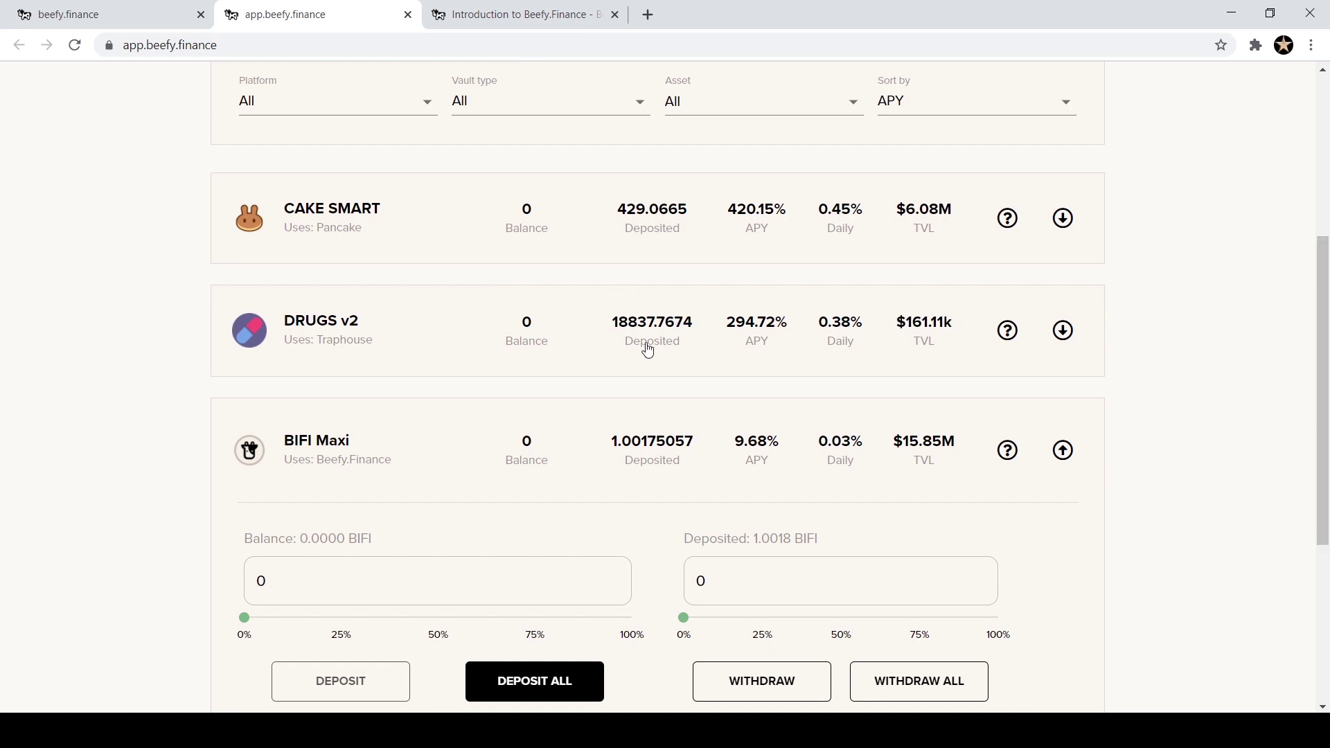
Step: Expand DRUGS v2 to view its 18,837.7674 deposit, request a harvest, and scroll down
left_click(593, 353)
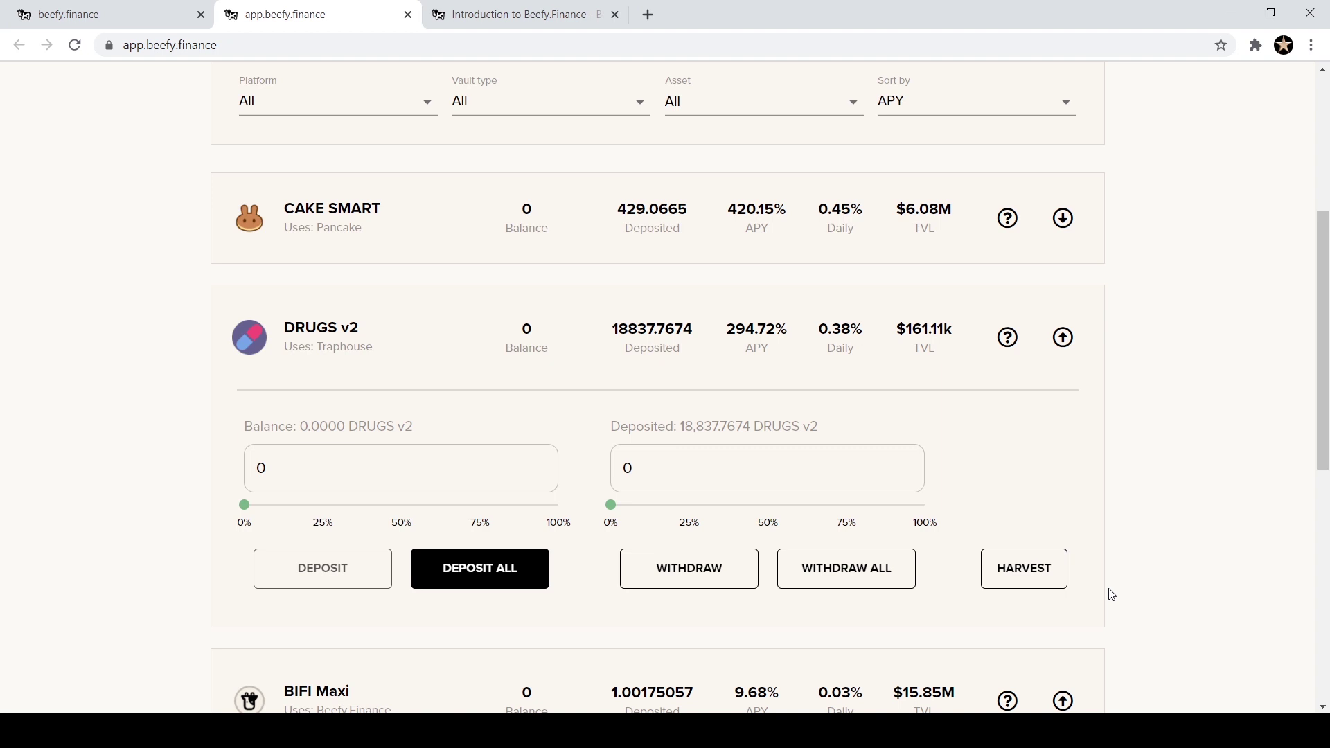
left_click(1000, 568)
scroll(1325, 310, "down", 3)
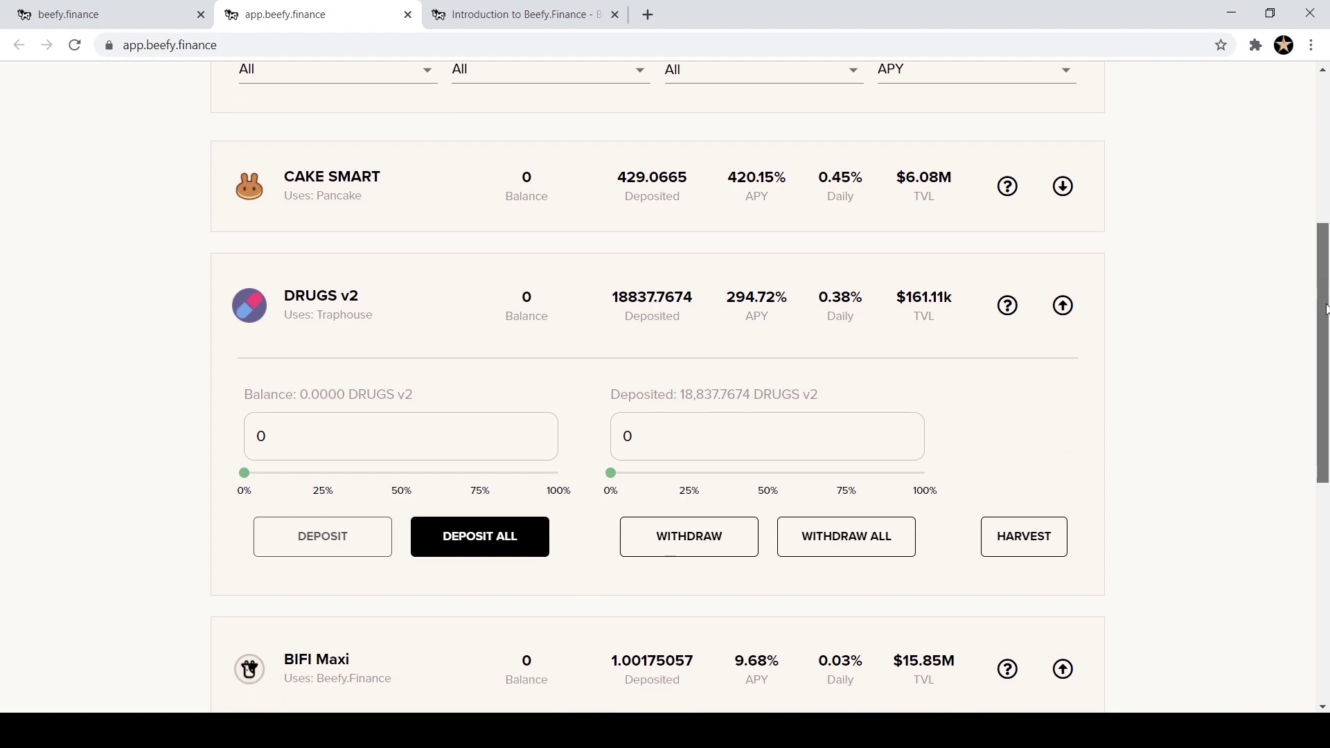
left_click_drag(1325, 309, 1325, 397)
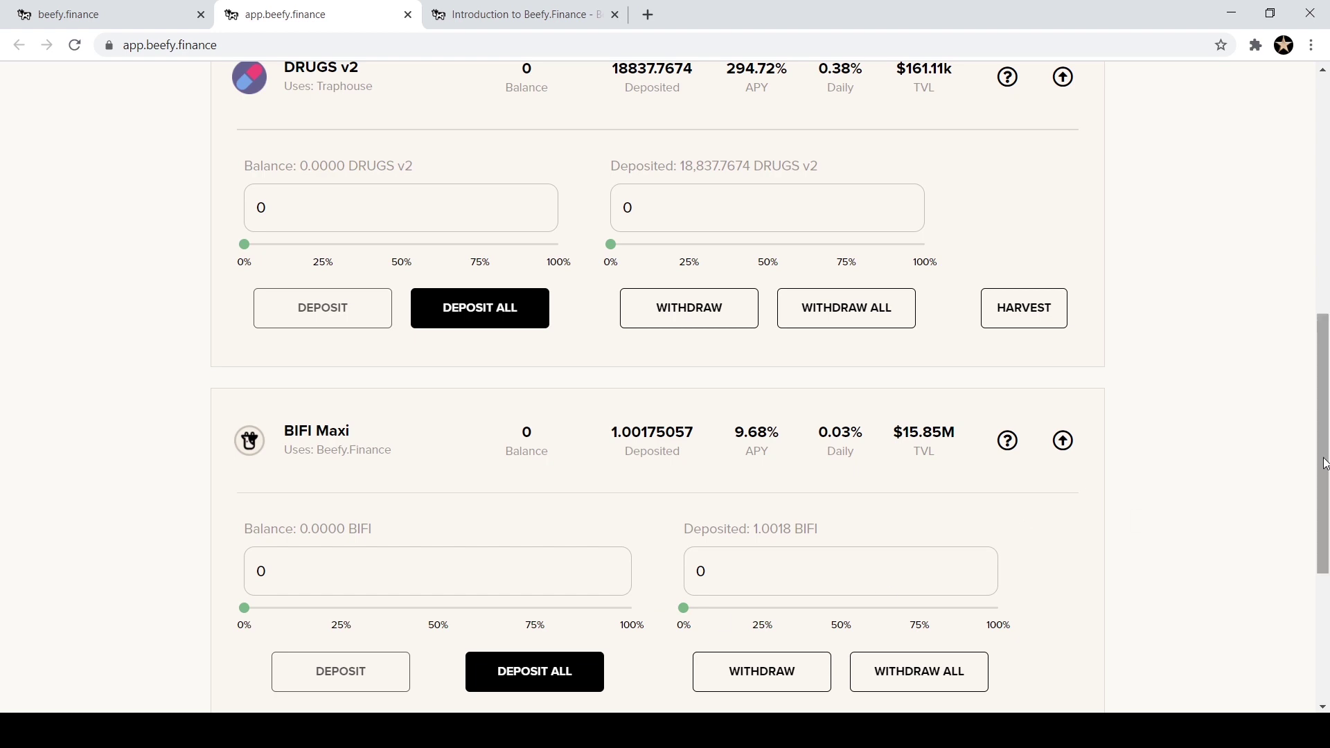
right_click(1328, 416)
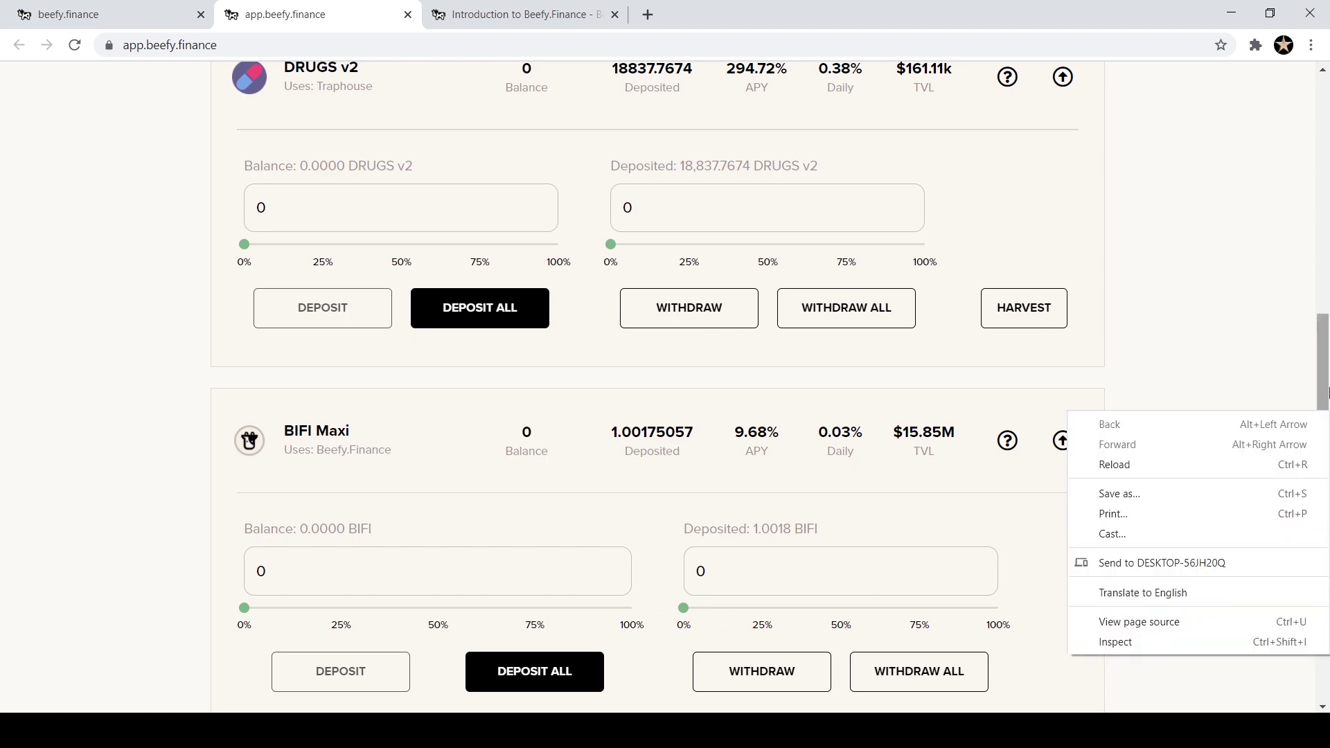
left_click(1328, 393)
scroll(1328, 312, "up", 3)
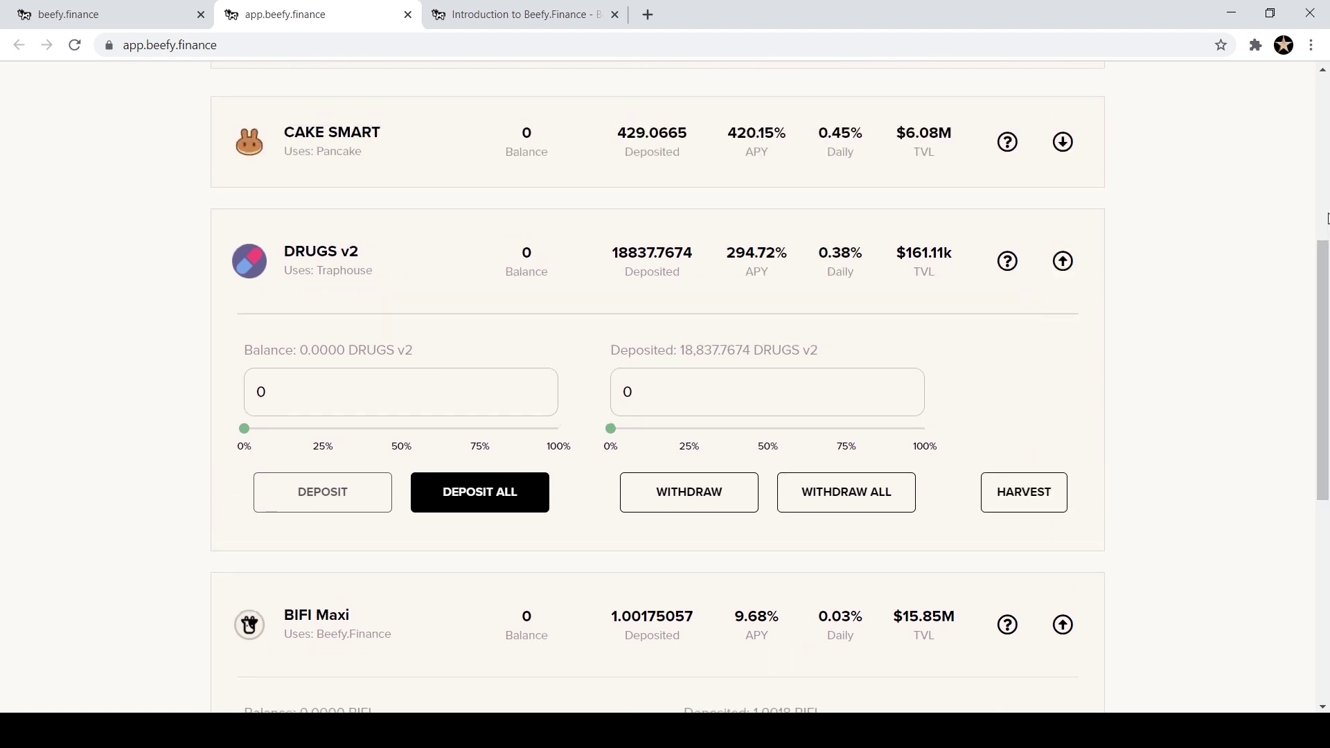
scroll(1327, 208, "up", 4)
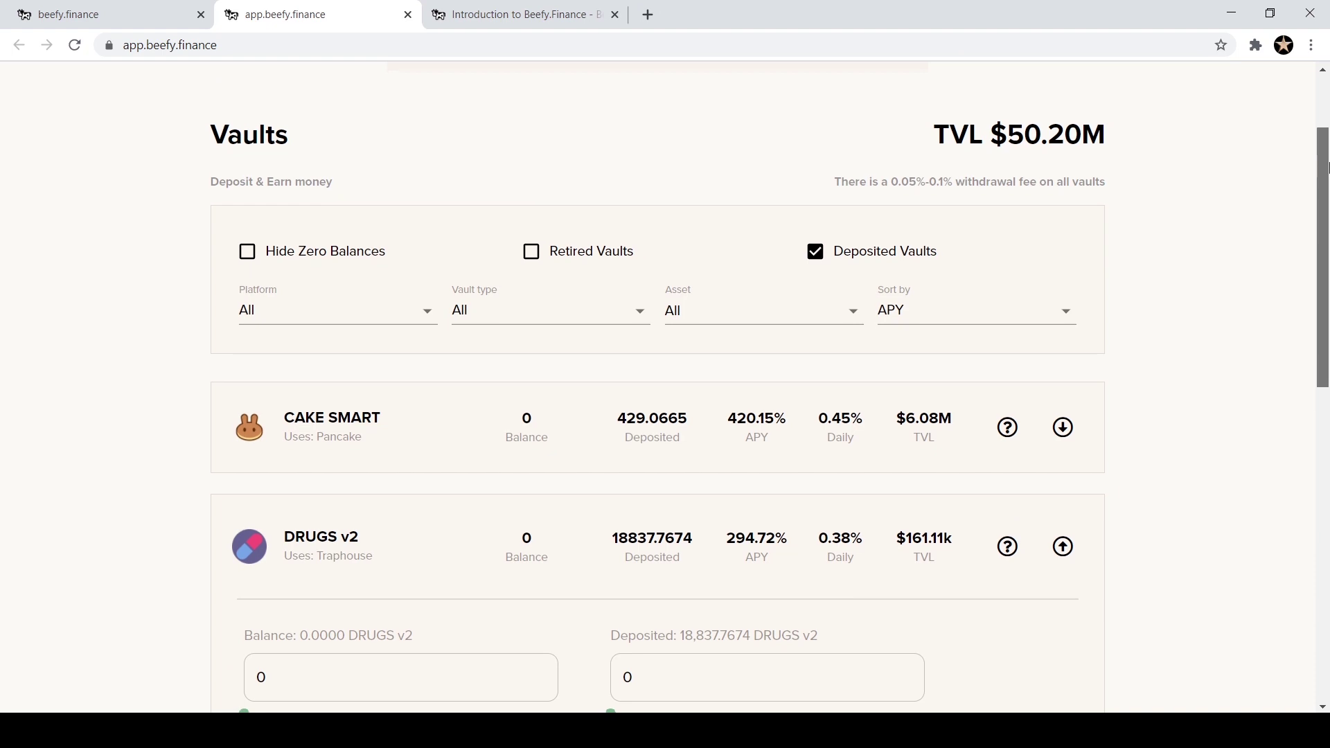
left_click_drag(1329, 167, 1329, 94)
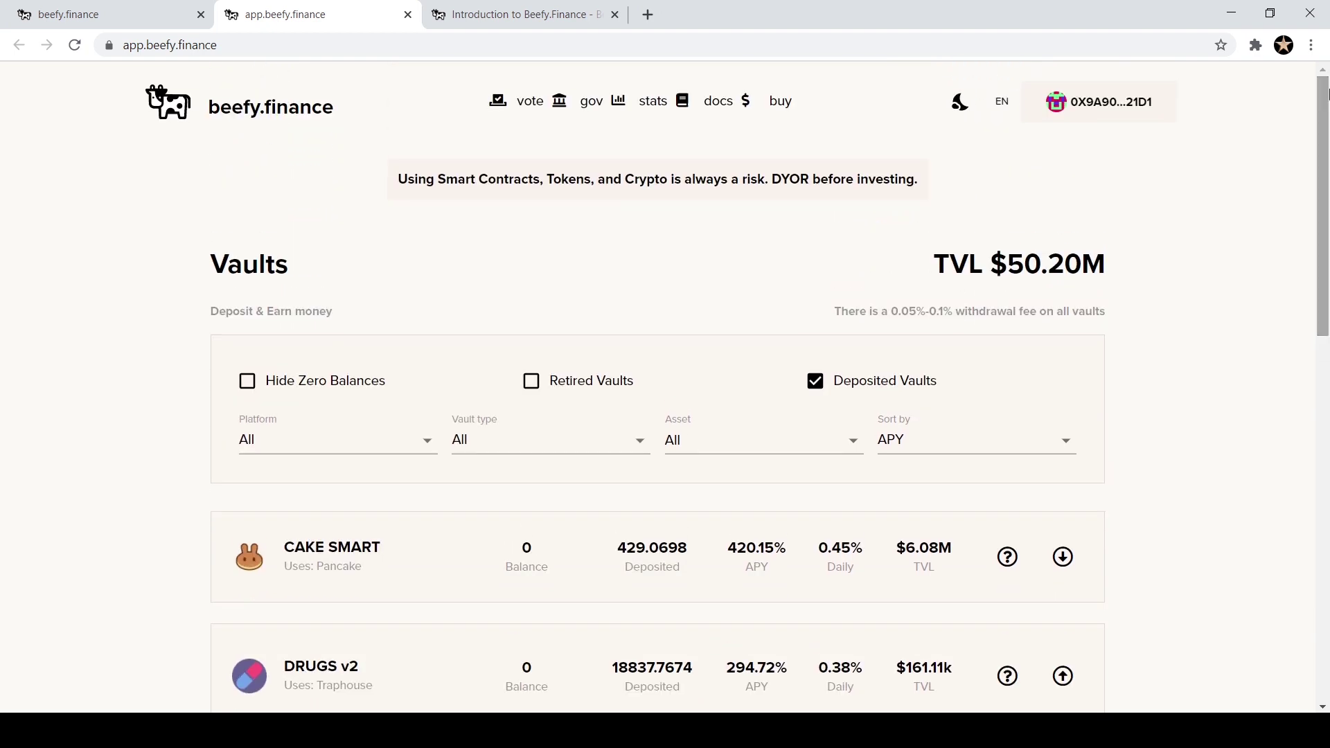